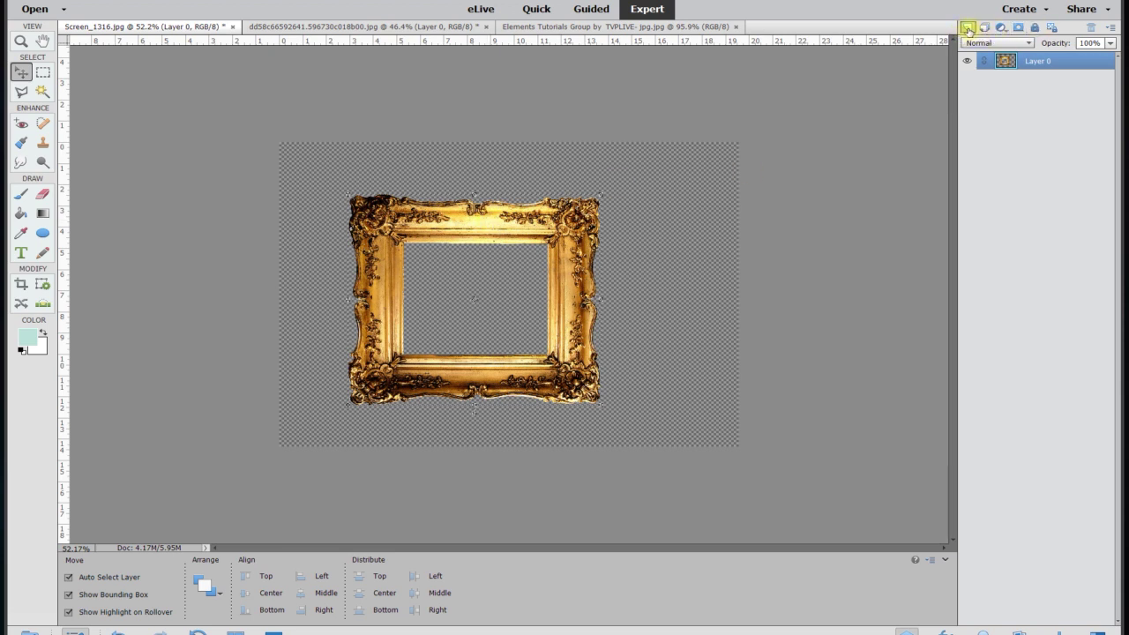
Add a new layer above the frame and fill it entirely with white using the Paint Bucket.
left_click(968, 30)
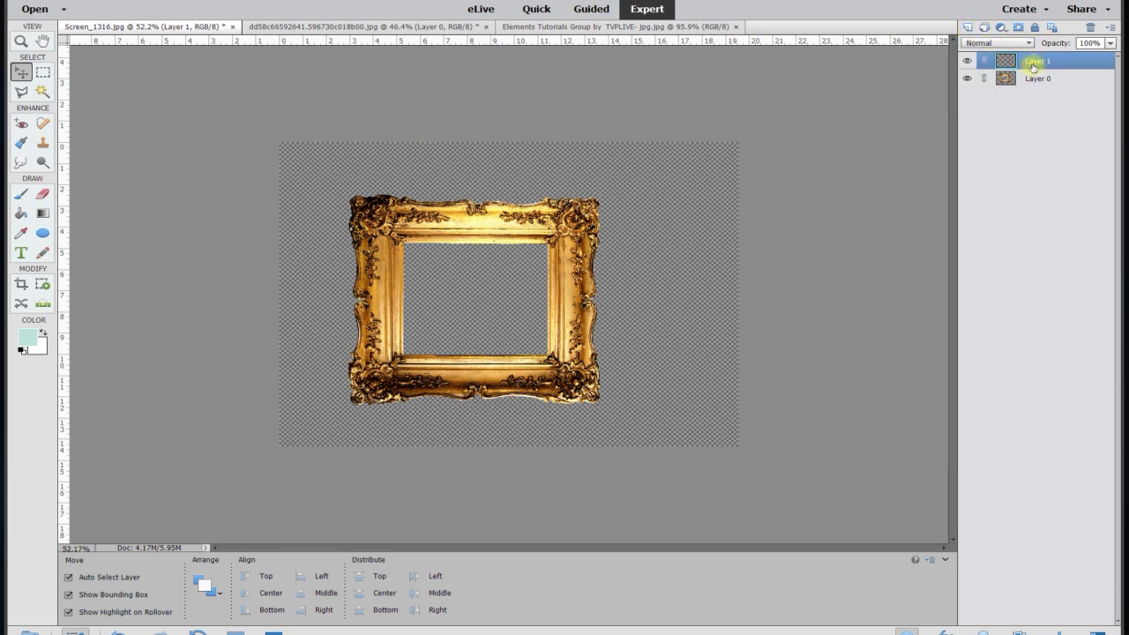
left_click(30, 339)
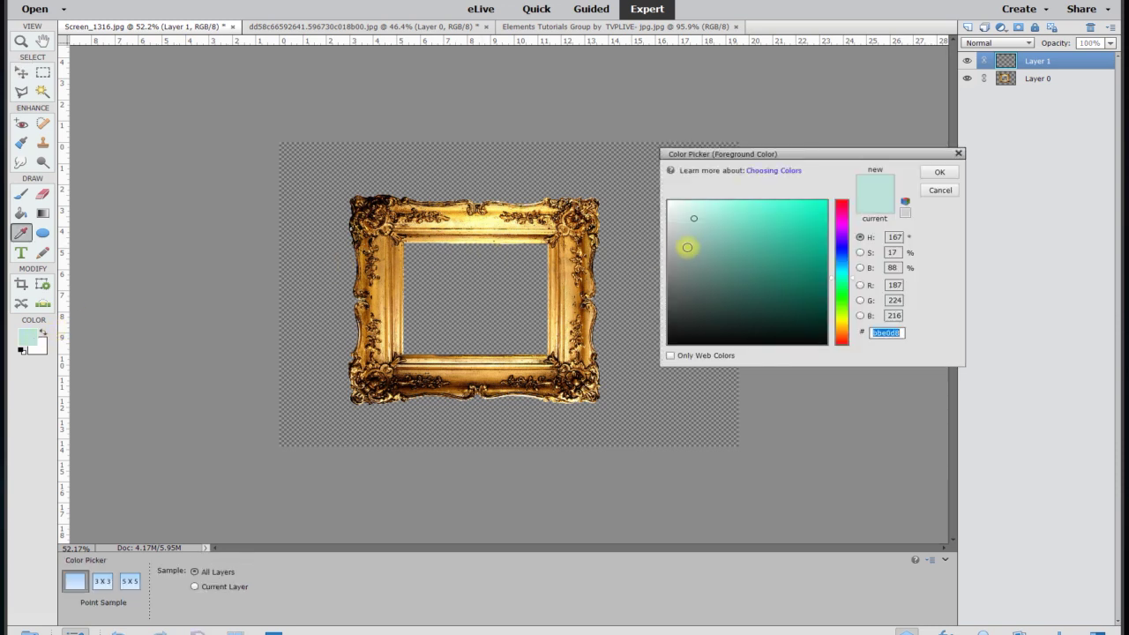
left_click(685, 246)
left_click(642, 178)
left_click(939, 172)
key("v")
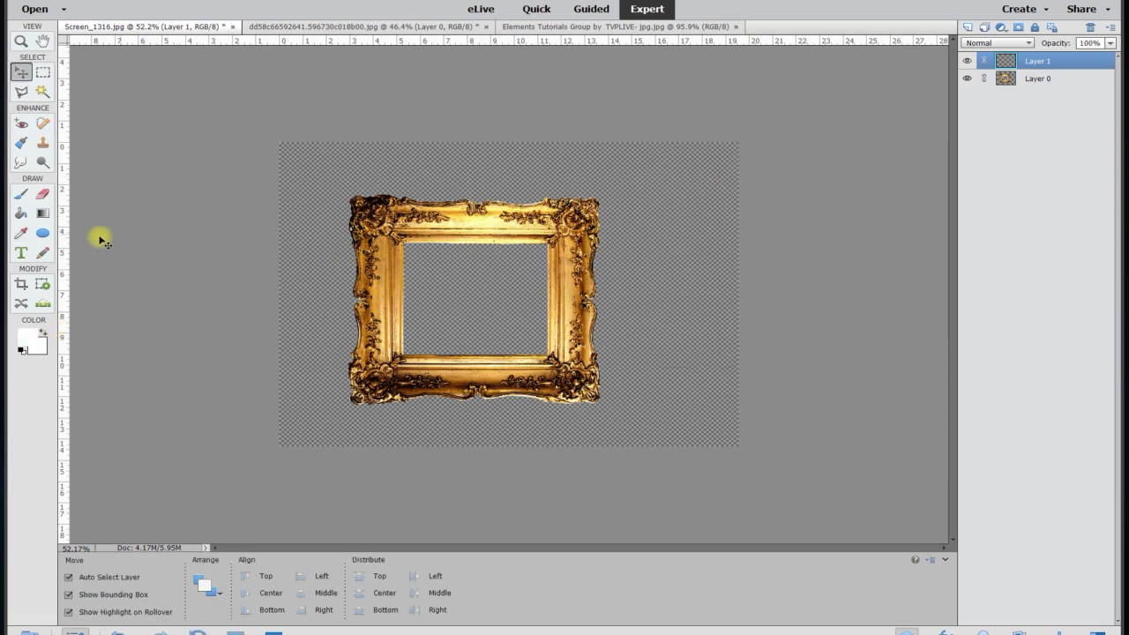
left_click(21, 215)
left_click(302, 281)
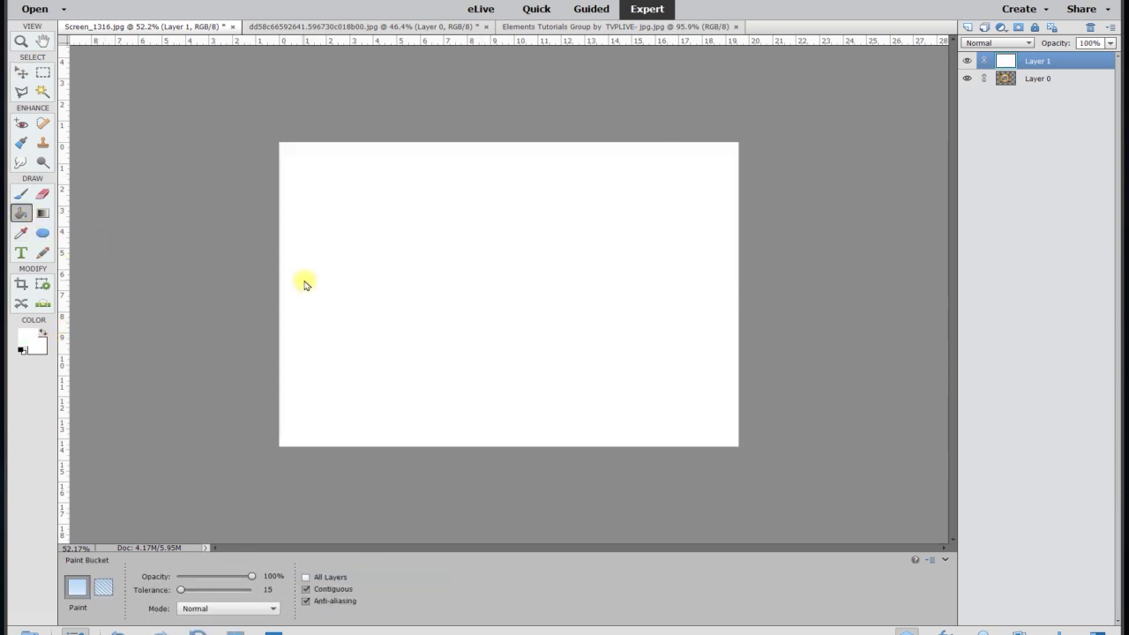
Place the white layer beneath the frame layer and move the frame about 0.7 in right and 0.3 in up.
left_click_drag(1037, 64, 1039, 107)
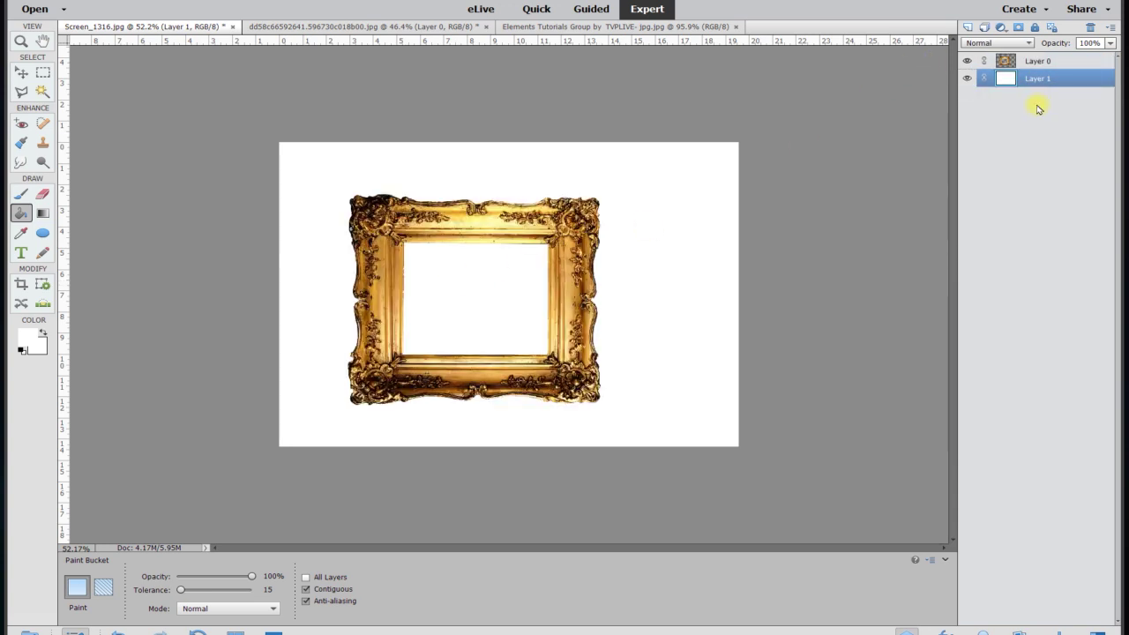
left_click(21, 72)
mouse_move(574, 226)
left_mouse_down()
mouse_move(589, 215)
mouse_move(592, 224)
left_mouse_up()
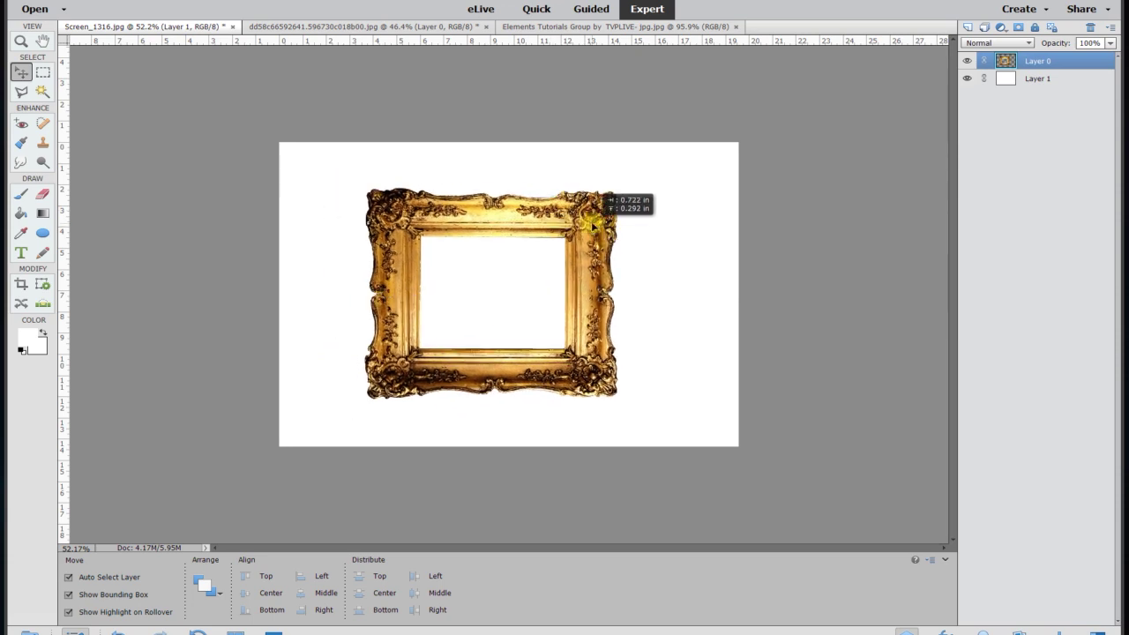
Enable a drop shadow in the frame layer's style settings with a lighting angle of 135°.
scroll(655, 249, "up", 2)
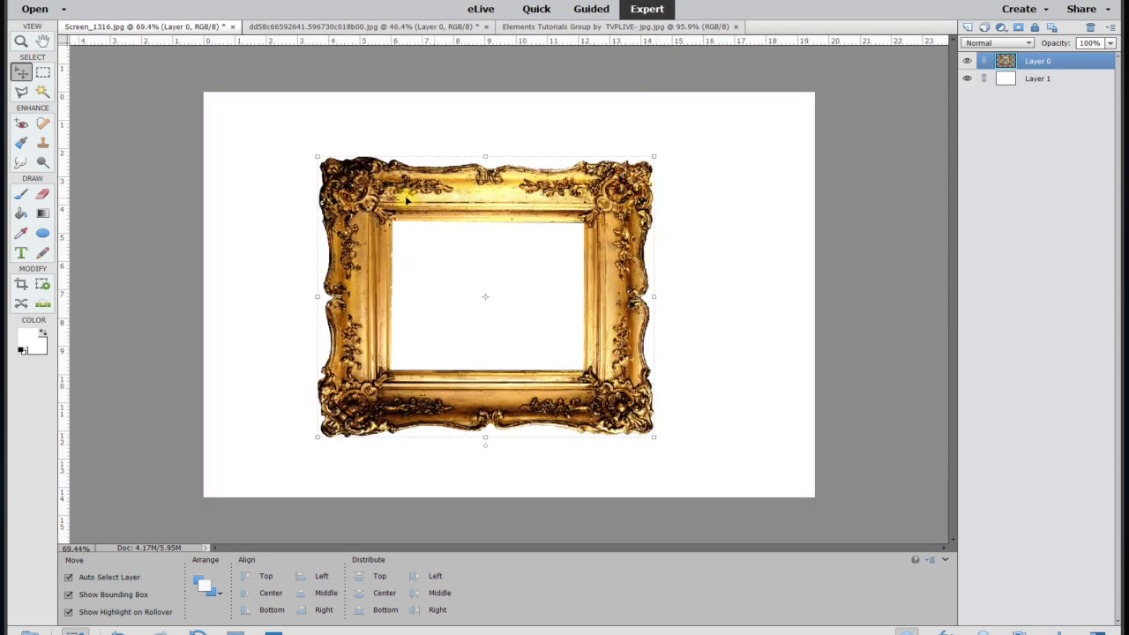
right_click(475, 200)
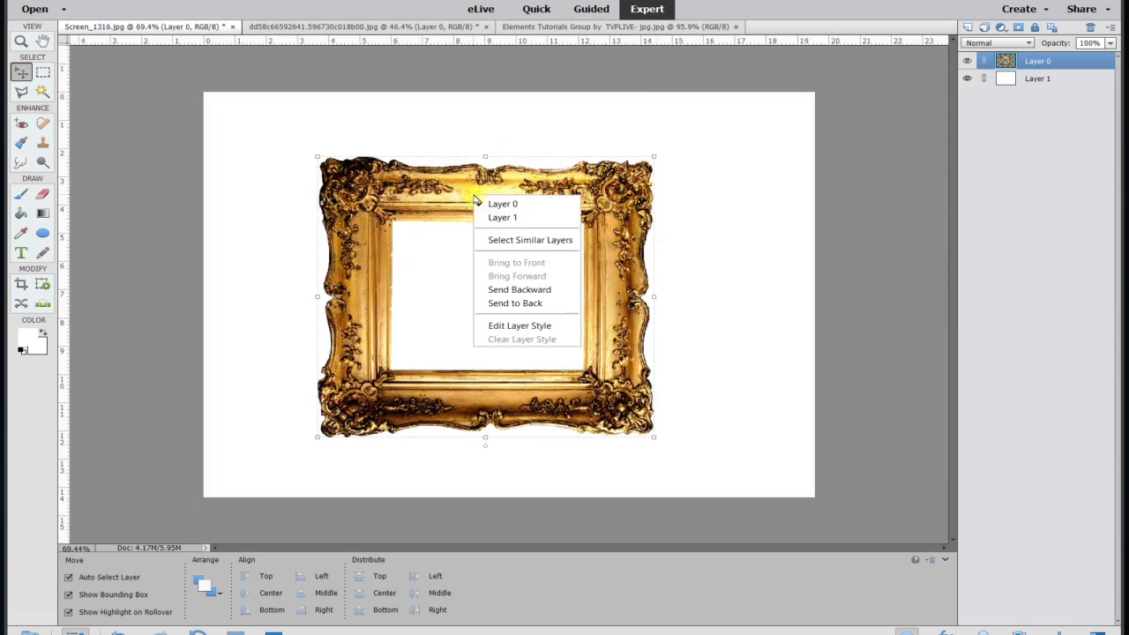
left_click(517, 325)
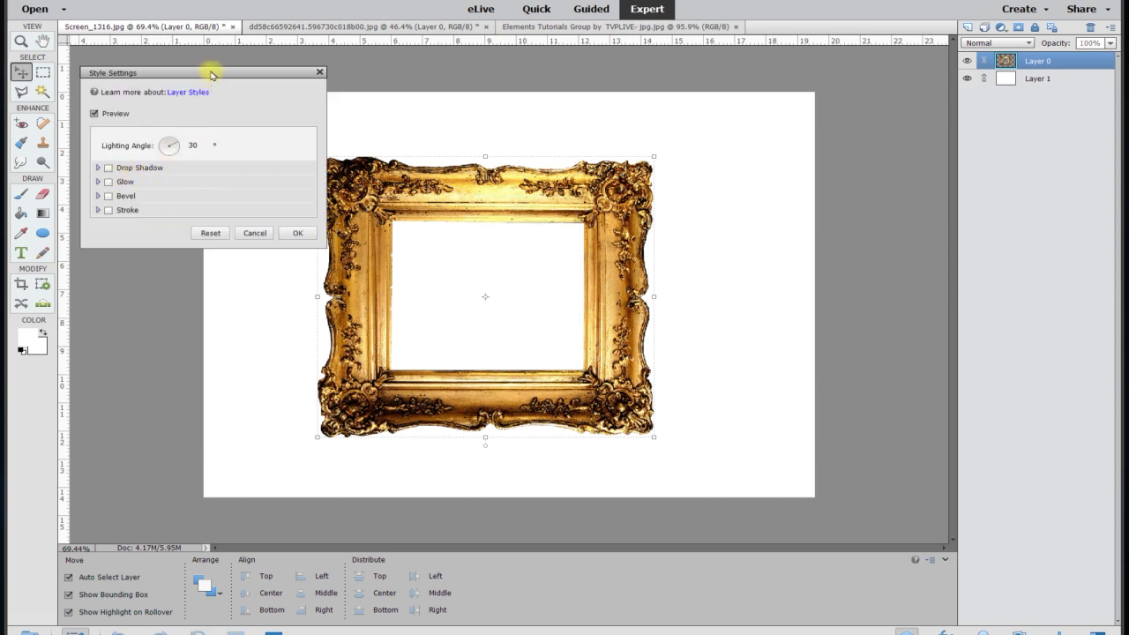
left_click_drag(213, 77, 219, 77)
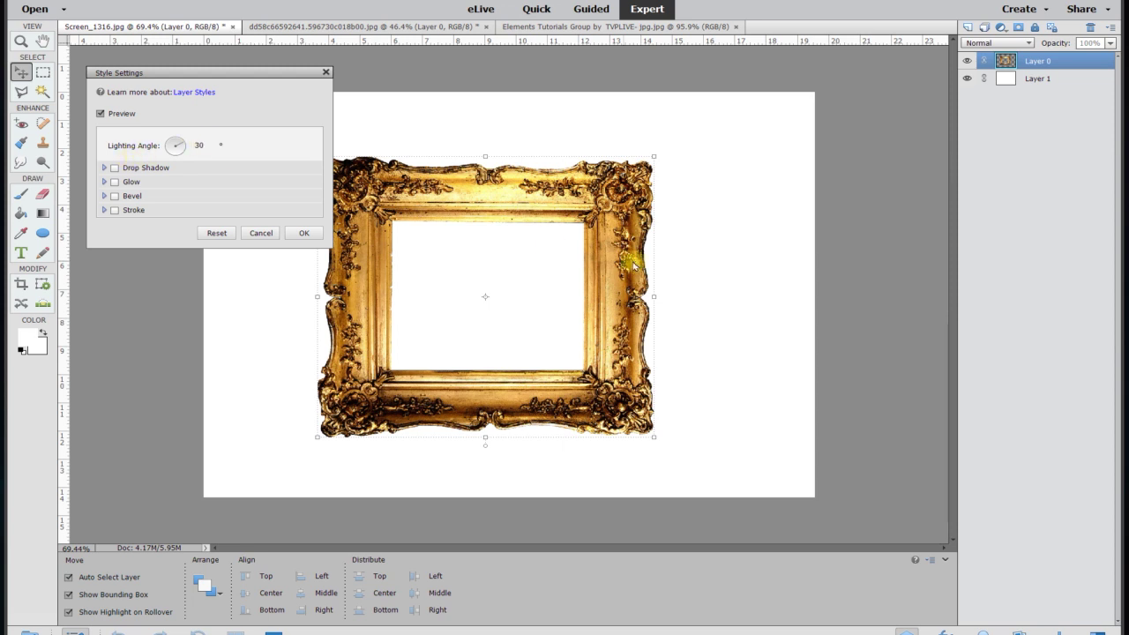
left_click(202, 144)
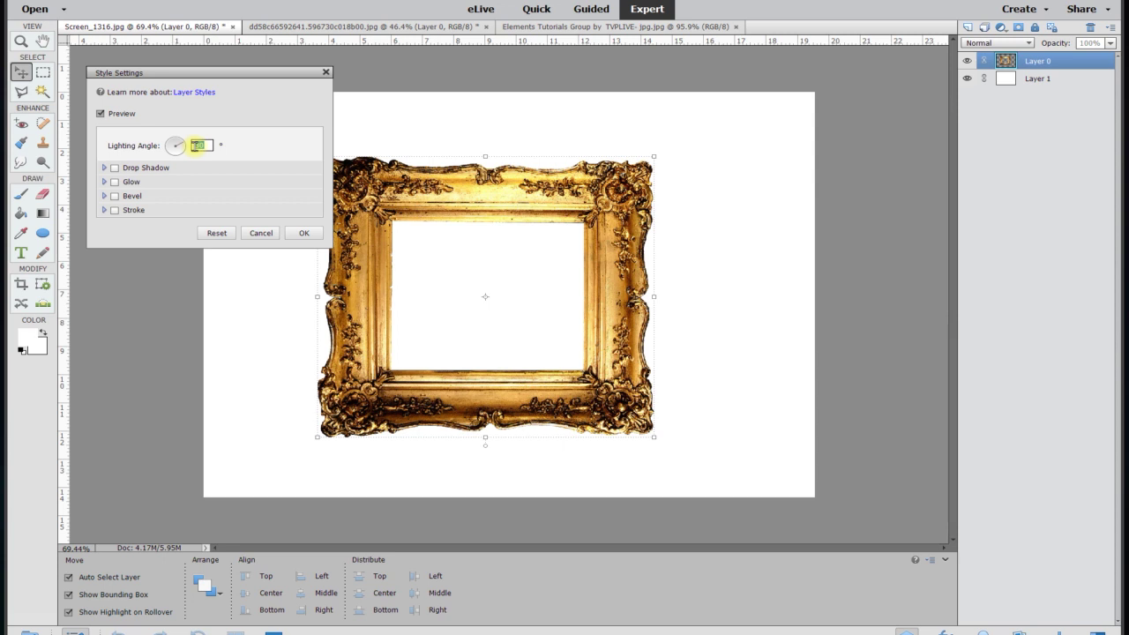
type("135")
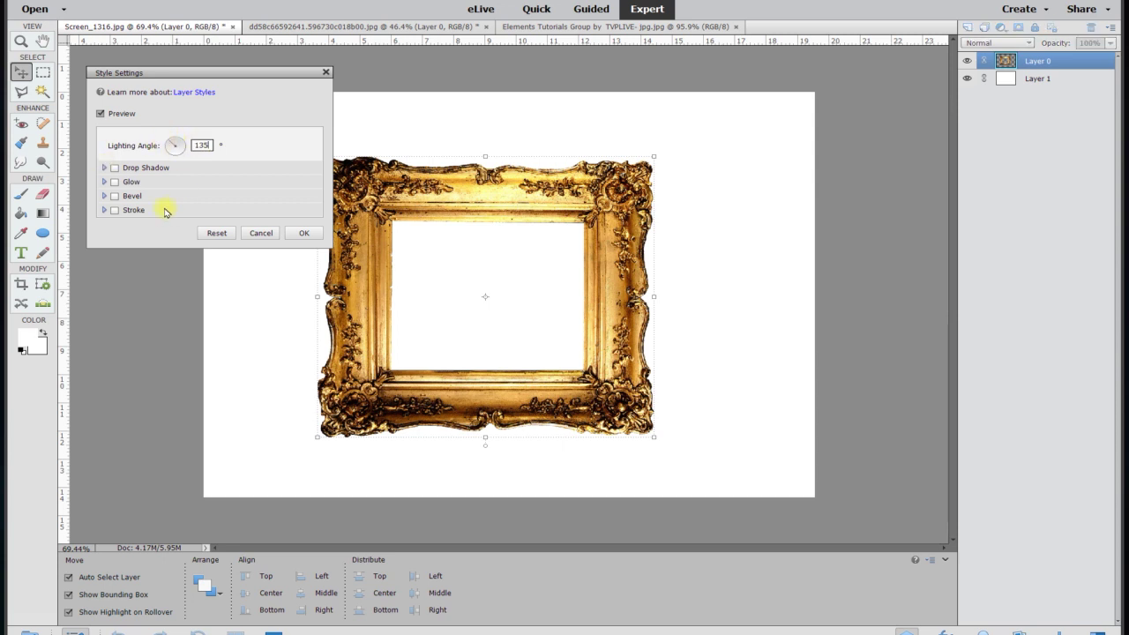
left_click(114, 167)
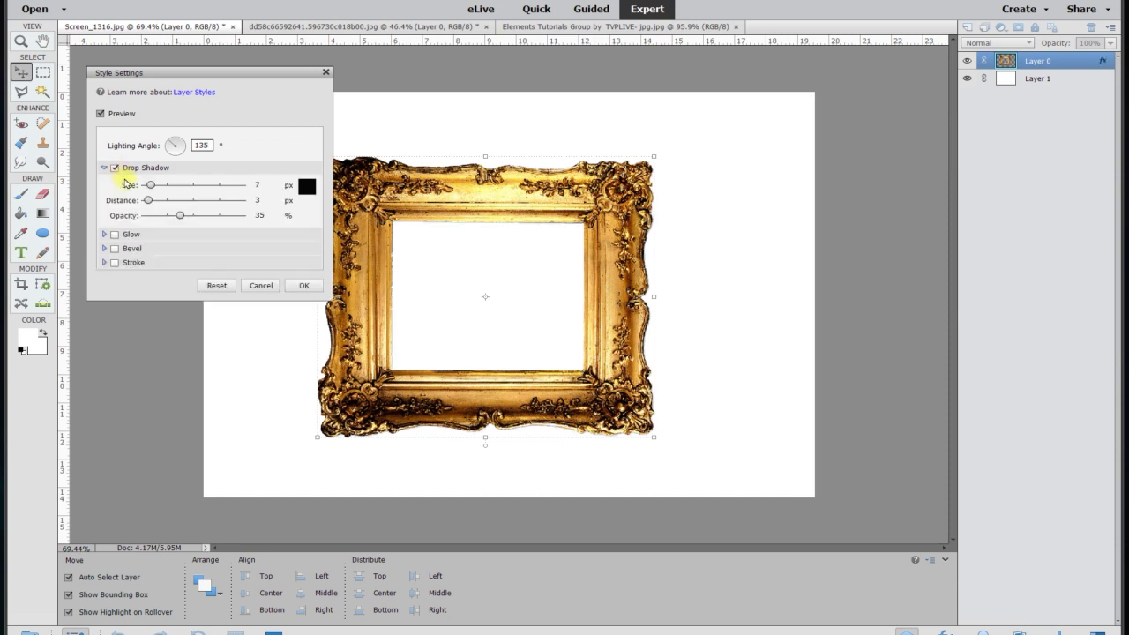
Set the frame's drop shadow to 73 px size, 53 px distance and 69% opacity, and apply the style.
left_click_drag(181, 217, 243, 221)
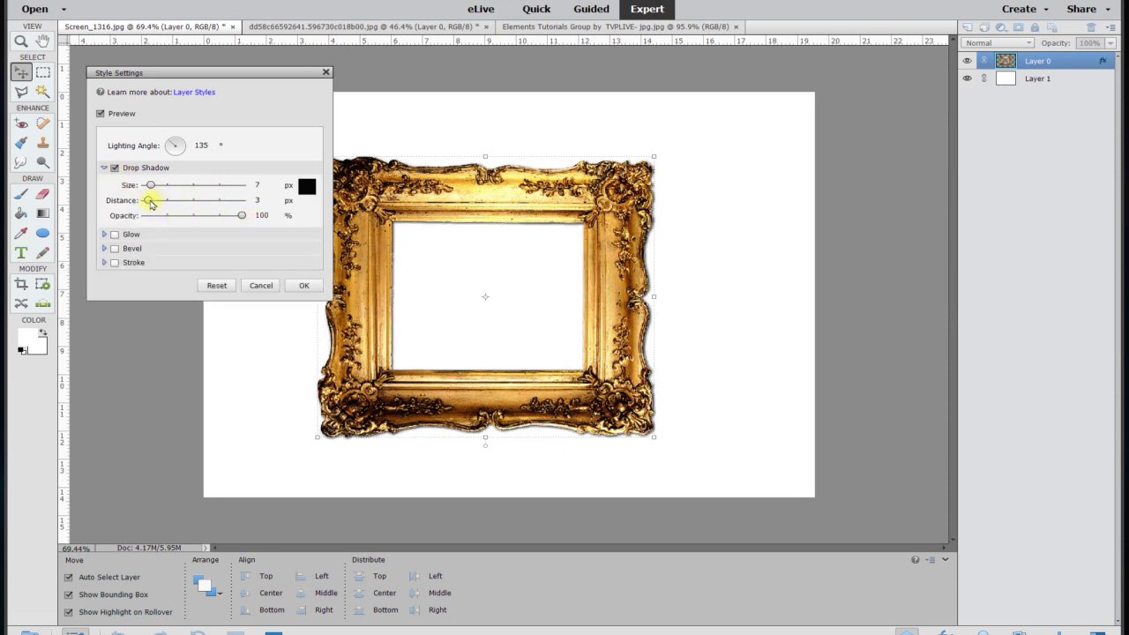
mouse_move(152, 202)
left_mouse_down()
mouse_move(200, 205)
mouse_move(148, 191)
mouse_move(167, 187)
left_mouse_up()
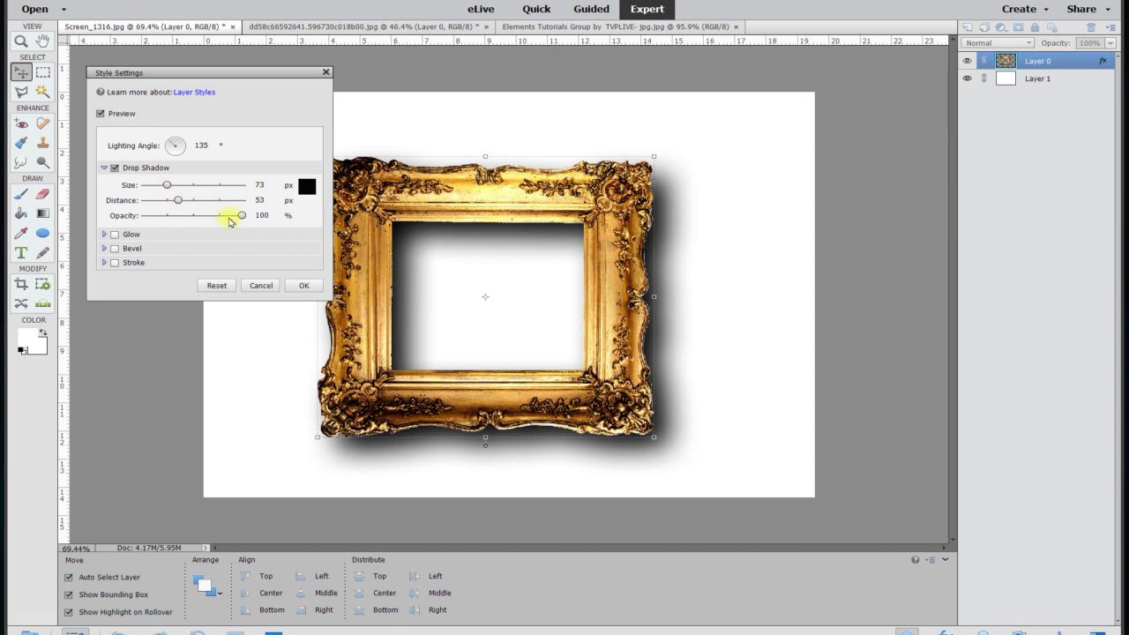
left_click_drag(242, 216, 220, 216)
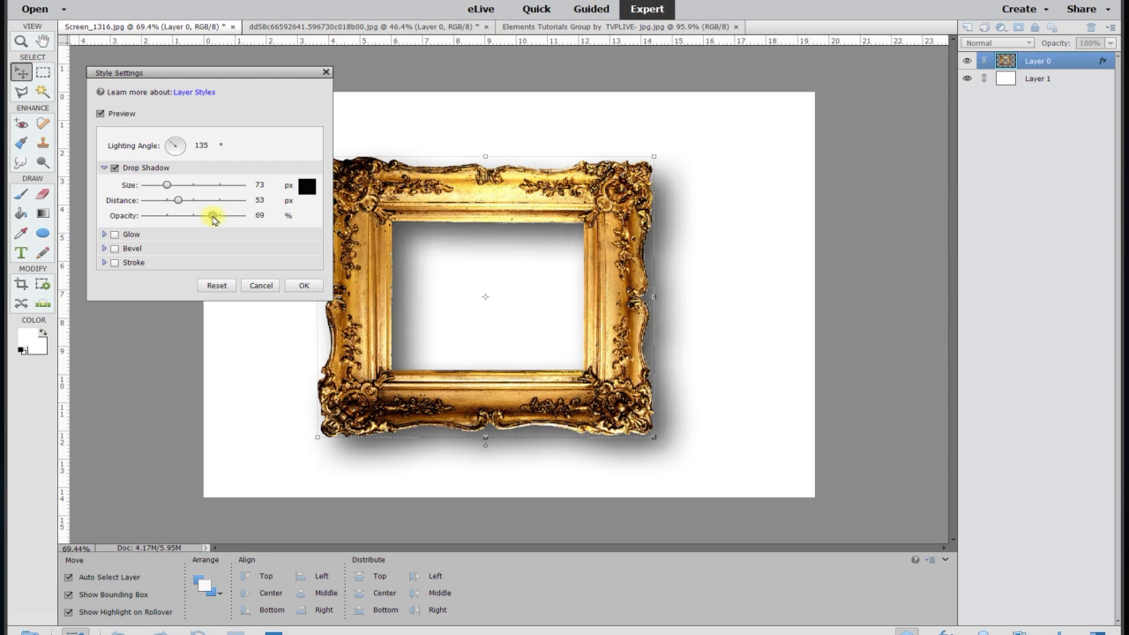
left_click(301, 287)
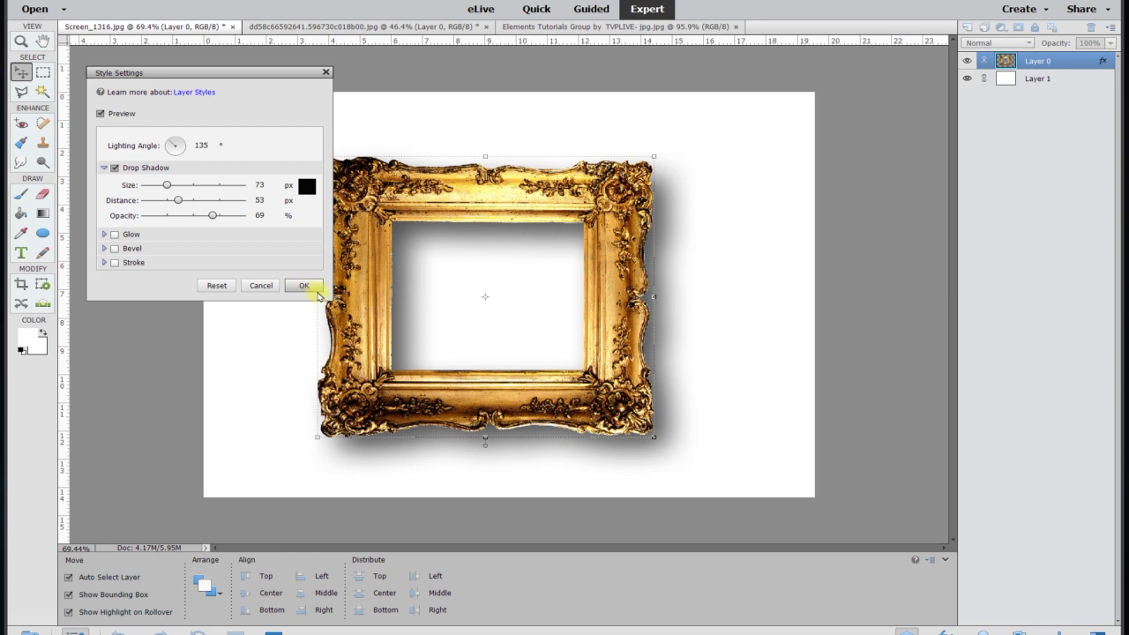
left_click(305, 287)
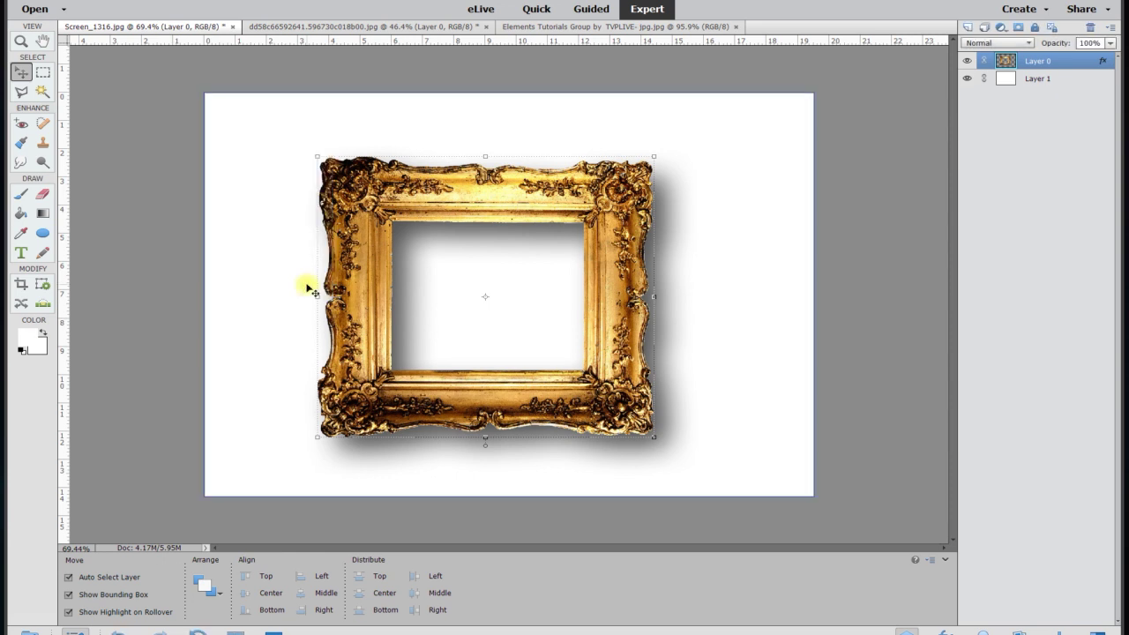
Copy the portrait from its own document into the frame document Screen_1316.jpg as a new layer.
left_click(445, 31)
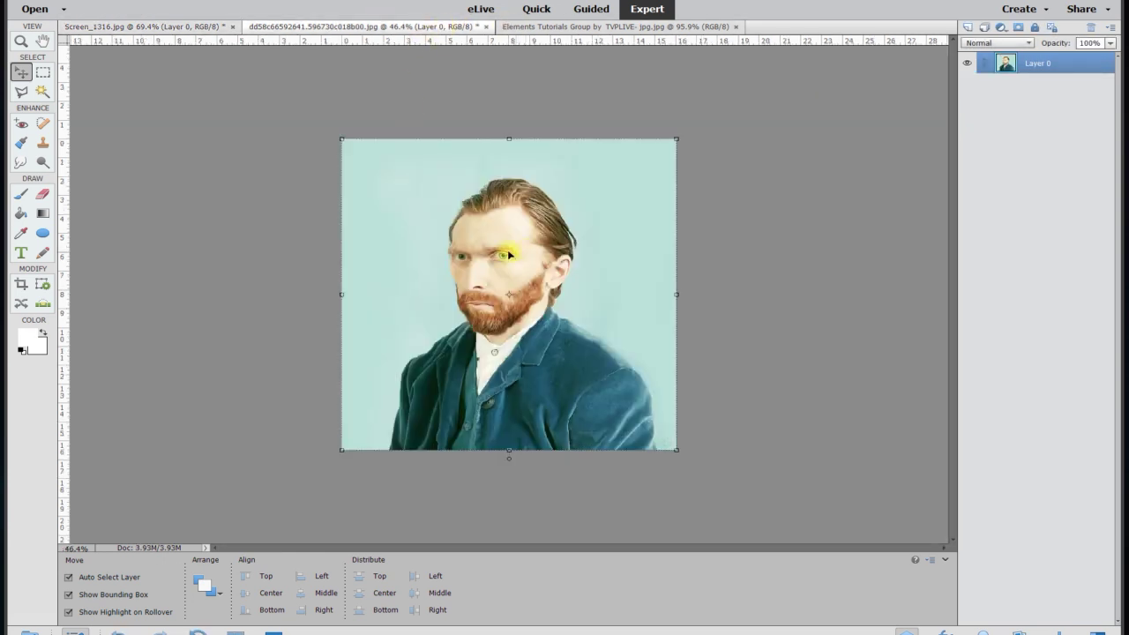
left_click_drag(433, 214, 513, 216)
scroll(659, 222, "down", 5)
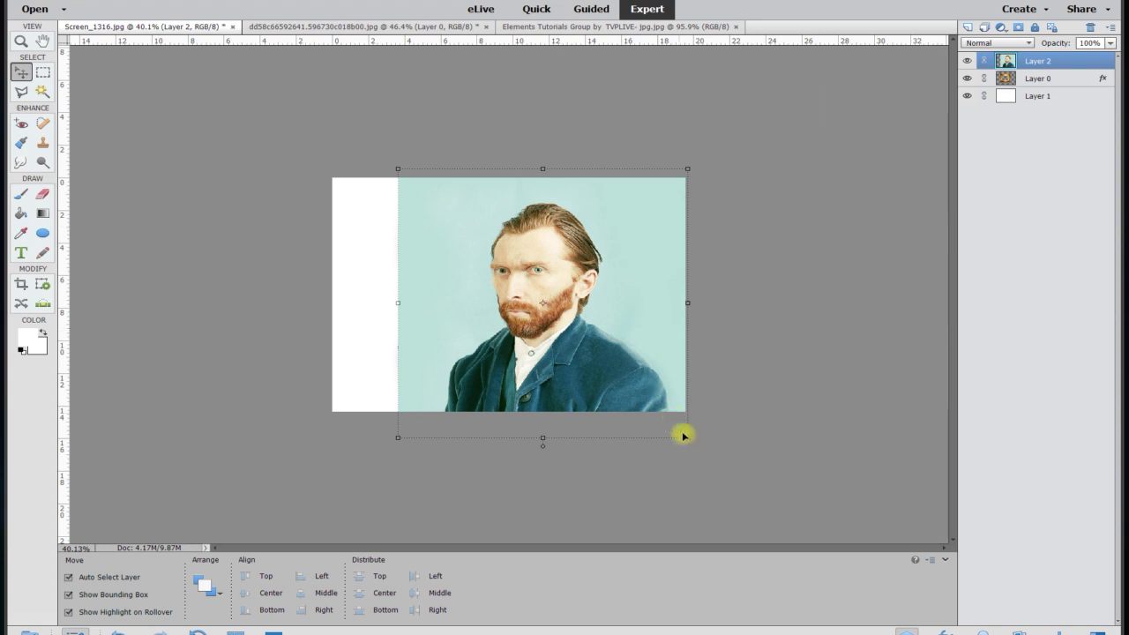
Scale the portrait proportionally to about 69%, position it over the frame and apply the transform.
left_click_drag(687, 392, 622, 385)
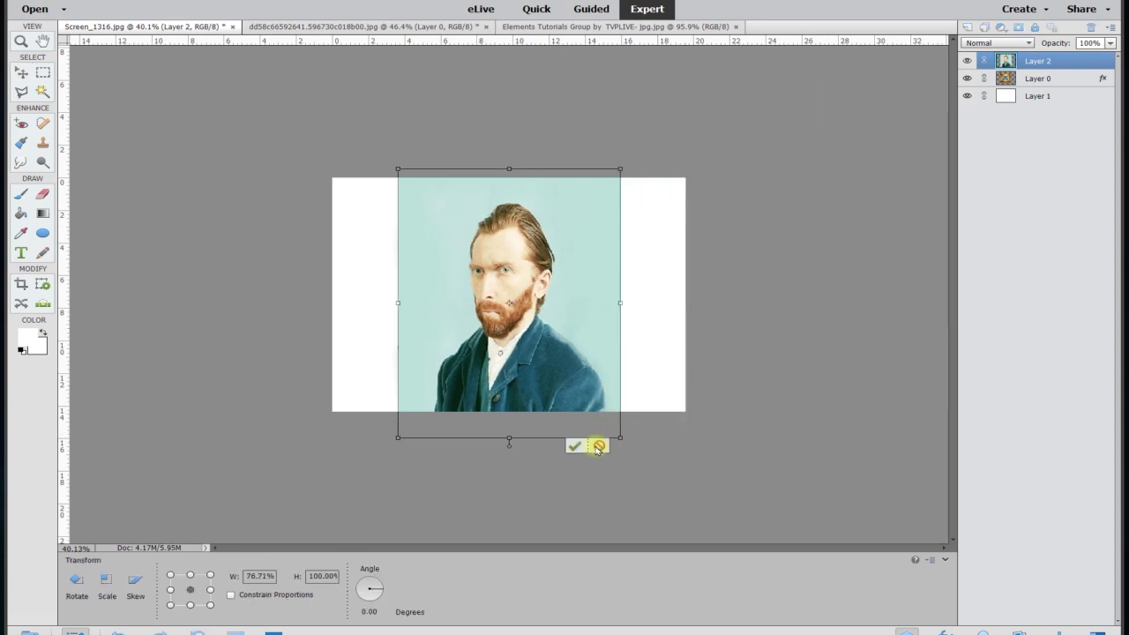
left_click(592, 446)
left_click_drag(687, 440, 592, 366)
left_click_drag(518, 304, 518, 328)
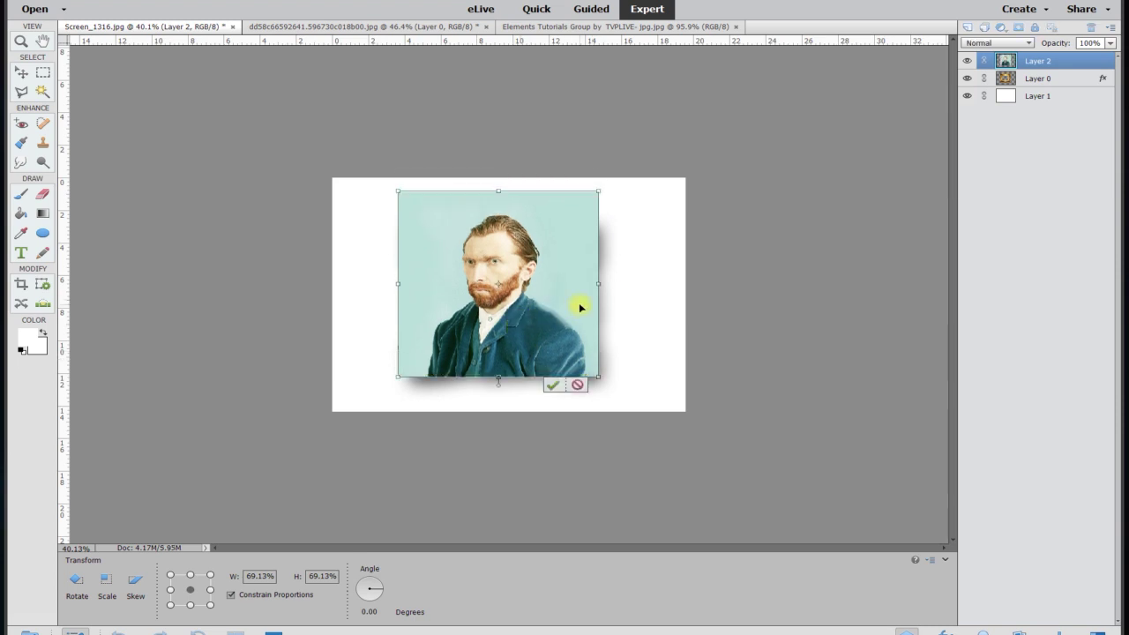
scroll(579, 303, "up", 3)
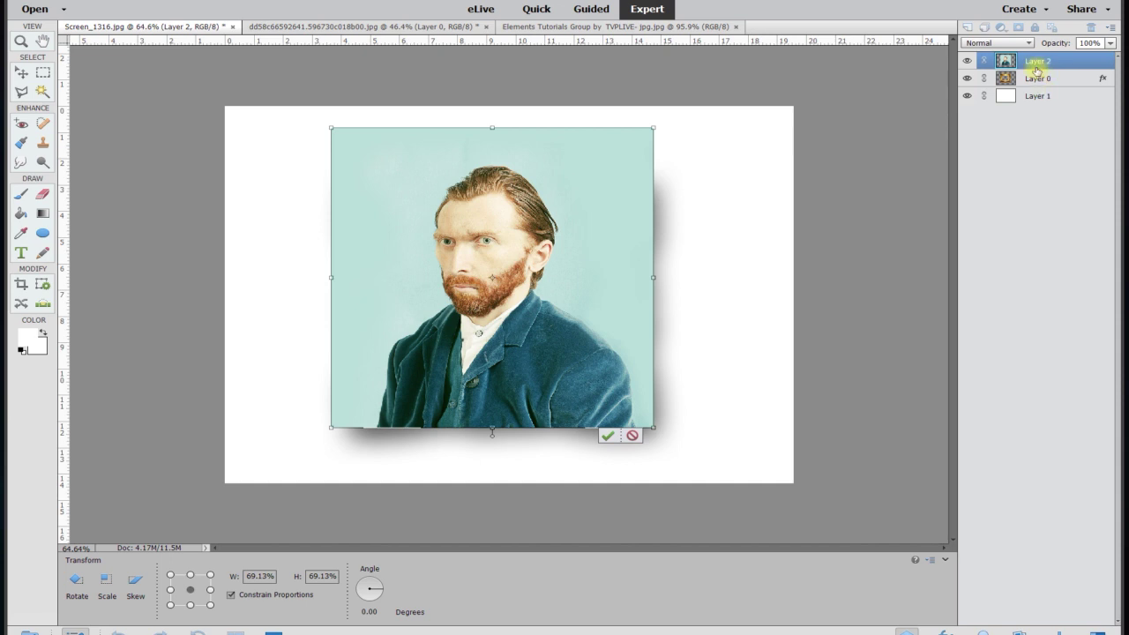
left_click(608, 435)
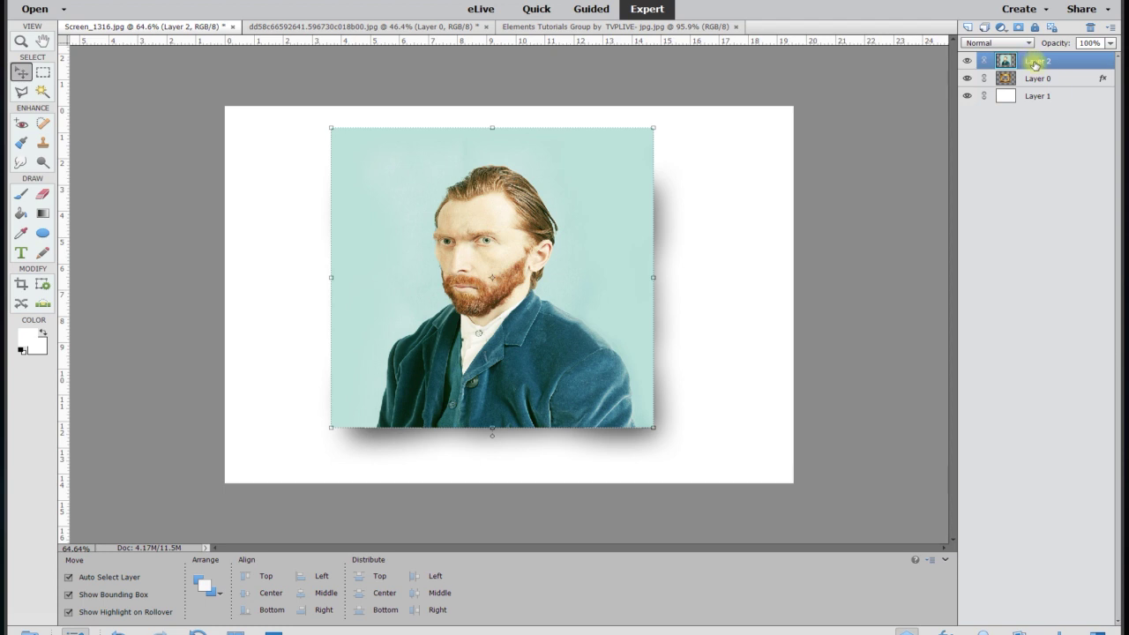
Move the portrait layer directly beneath the frame layer and lock the frame layer.
left_click_drag(1033, 60, 1034, 87)
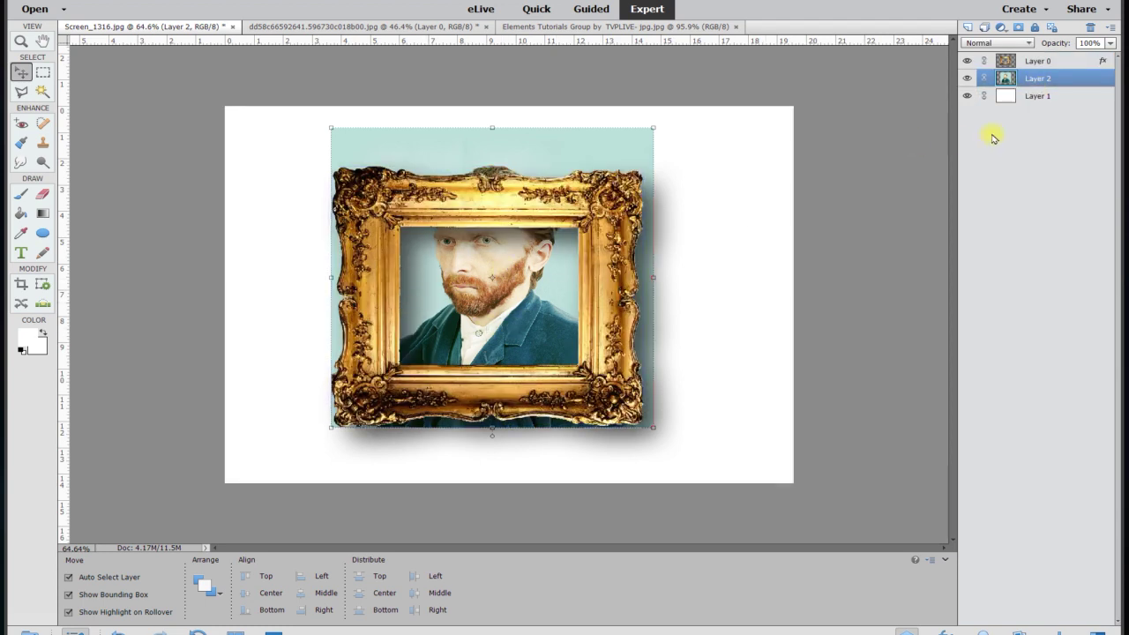
left_click(1039, 64)
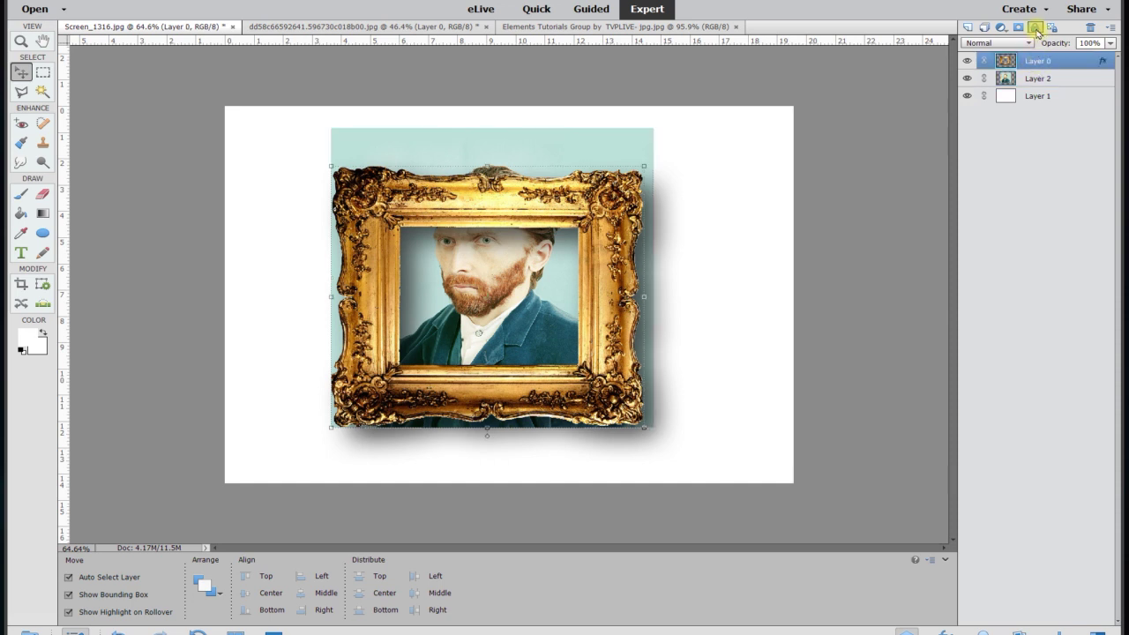
left_click(1035, 28)
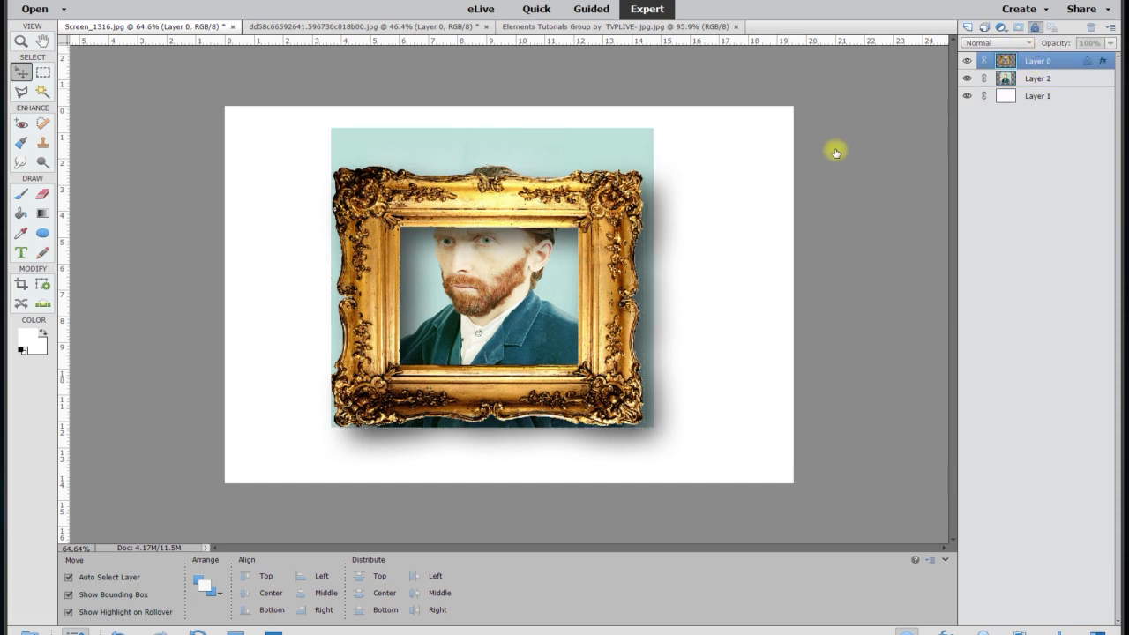
Scale the portrait proportionally to about 66.6% and position it so the head and shoulders fit inside the frame opening.
left_click(507, 204)
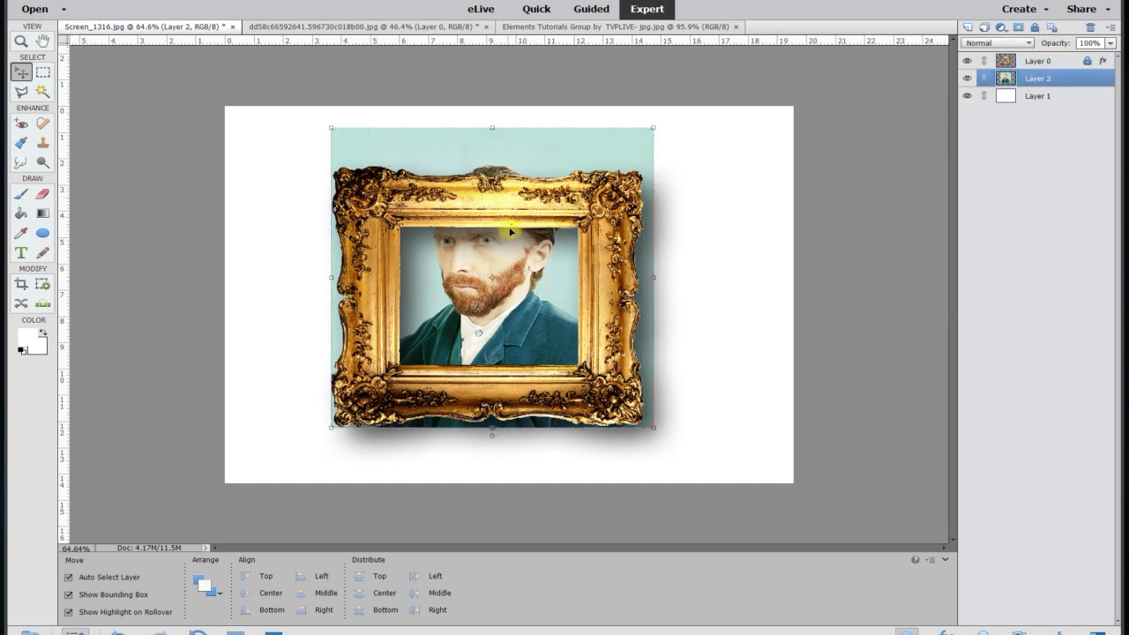
mouse_move(509, 252)
left_mouse_down()
mouse_move(514, 265)
mouse_move(460, 319)
mouse_move(605, 264)
mouse_move(521, 297)
mouse_move(525, 268)
left_mouse_up()
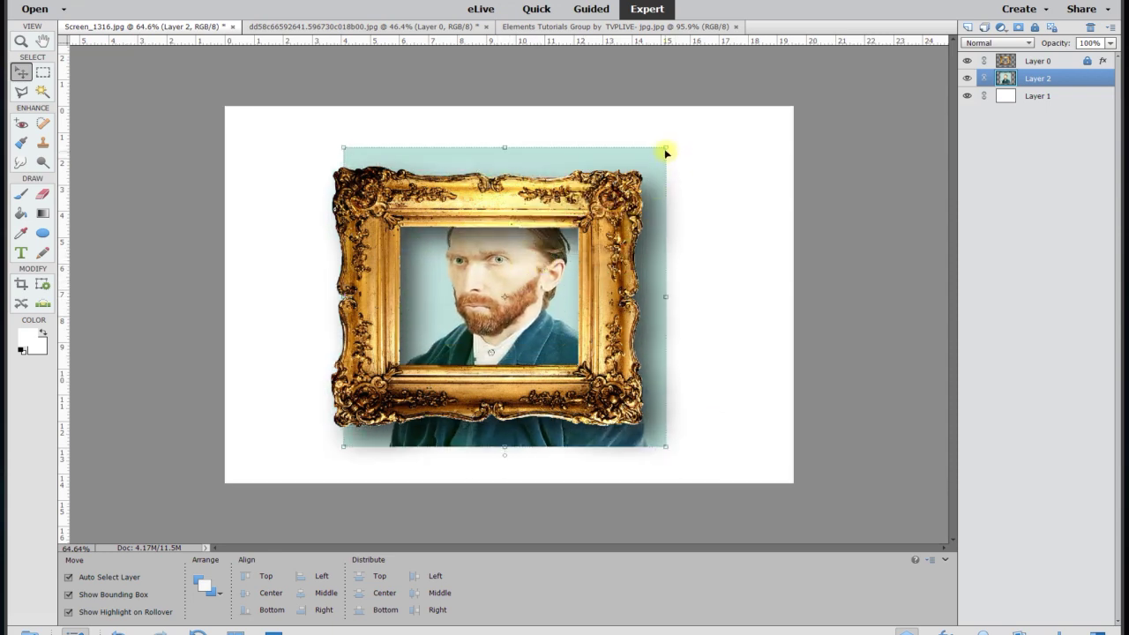
left_click_drag(665, 146, 581, 227)
left_click_drag(537, 257, 518, 275)
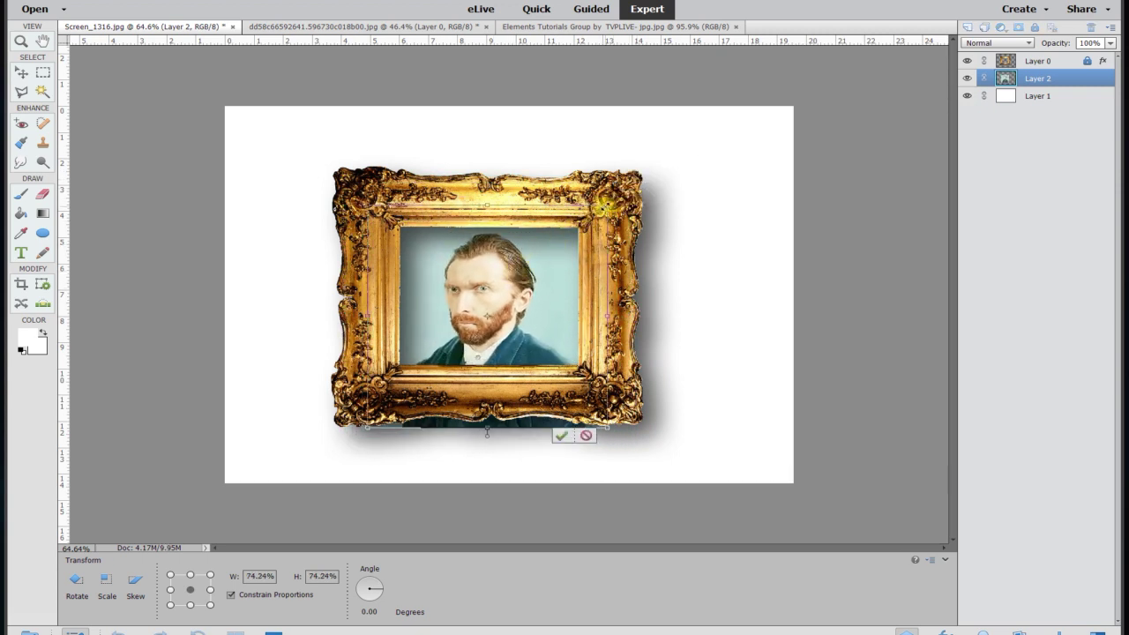
left_click_drag(608, 204, 578, 230)
left_click_drag(509, 297, 524, 277)
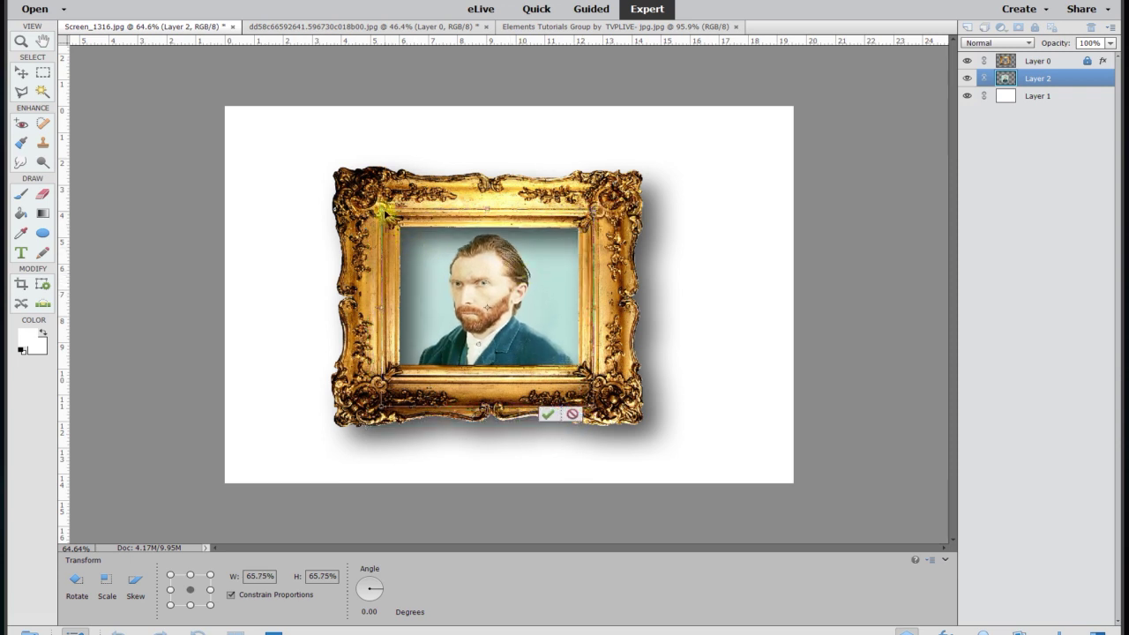
left_click_drag(380, 212, 377, 209)
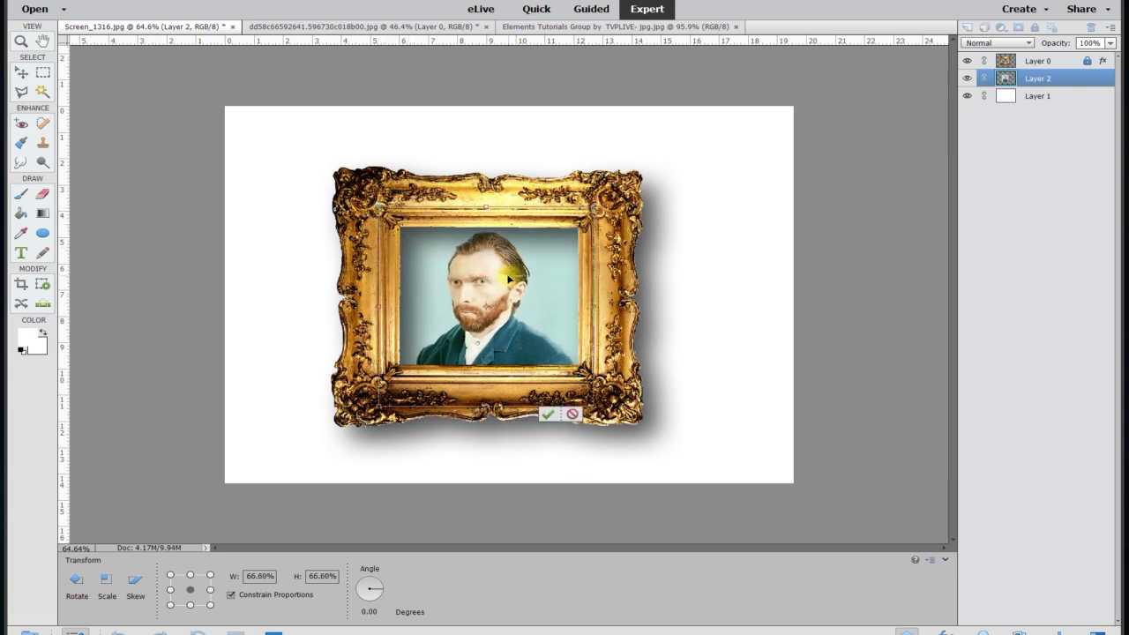
left_click_drag(509, 276, 511, 278)
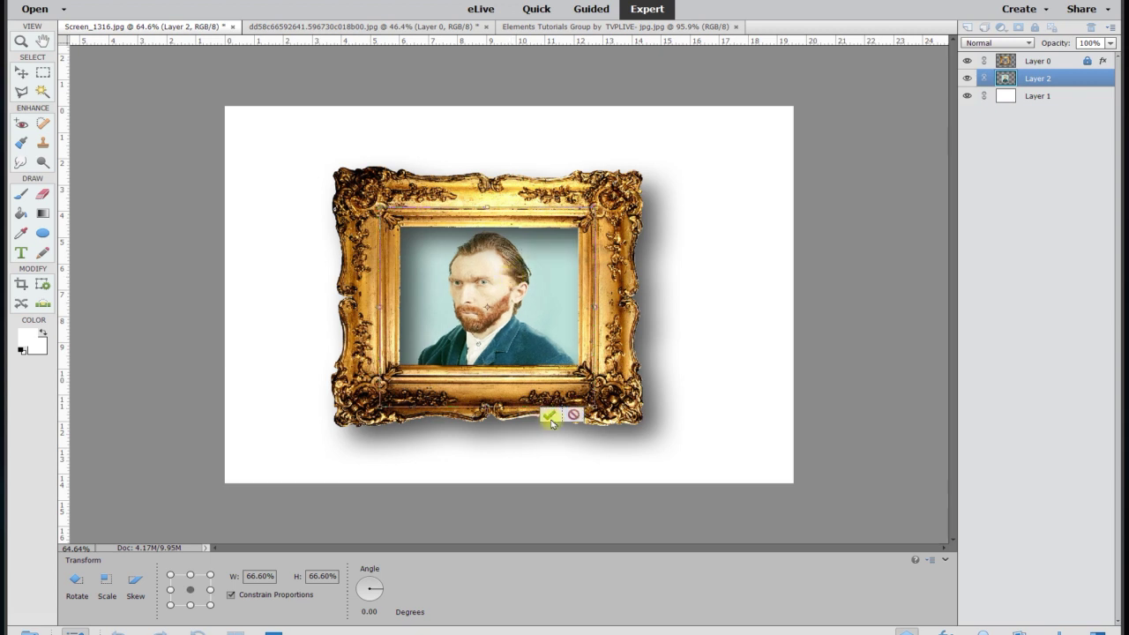
left_click(549, 415)
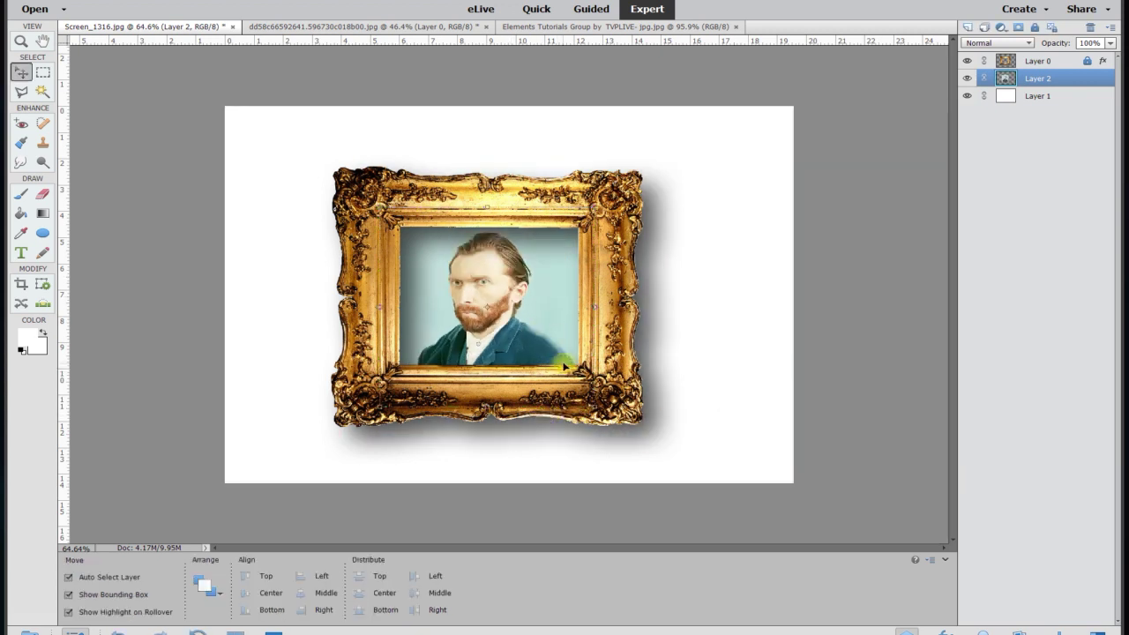
Unlock the frame layer and make it the active layer.
left_click(732, 237)
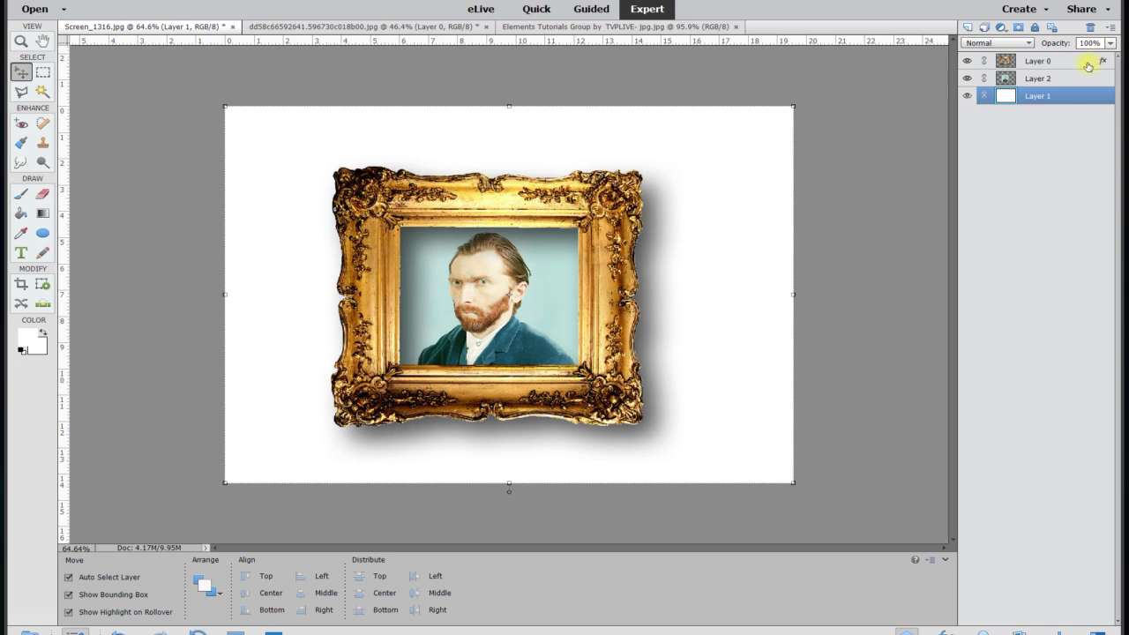
left_click(1050, 61)
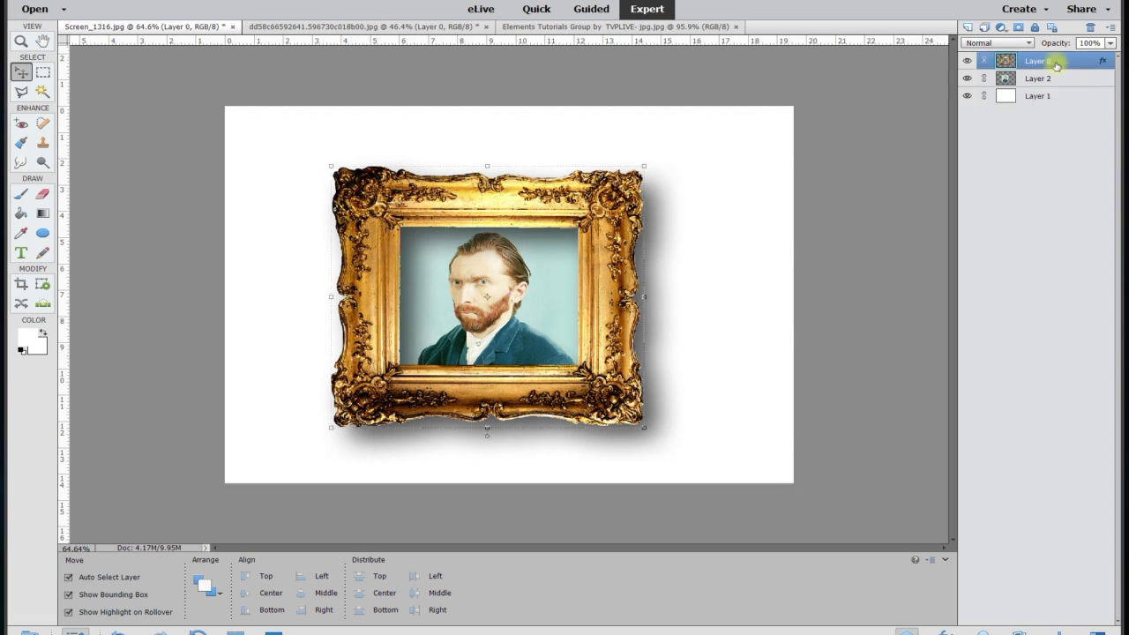
right_click(542, 205)
left_click(585, 335)
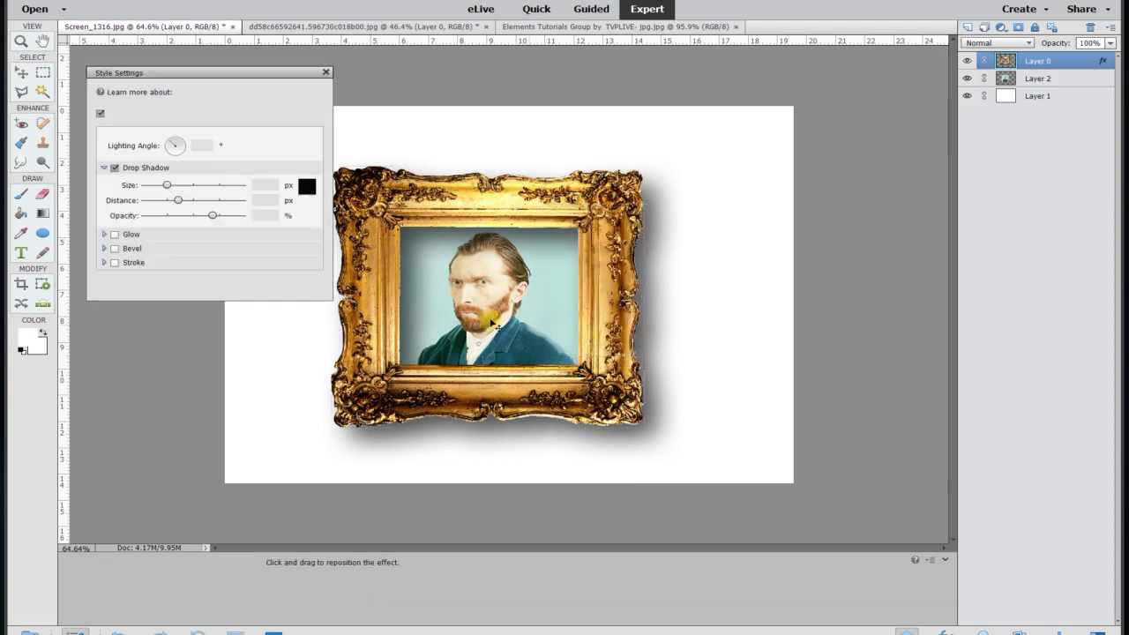
left_click(114, 168)
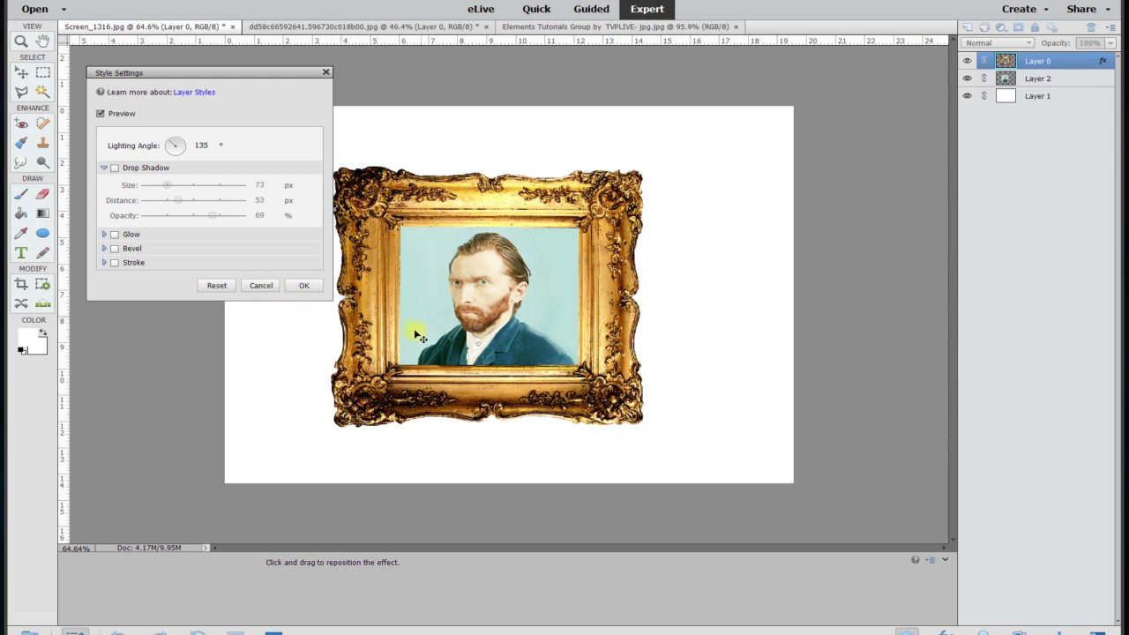
left_click(261, 285)
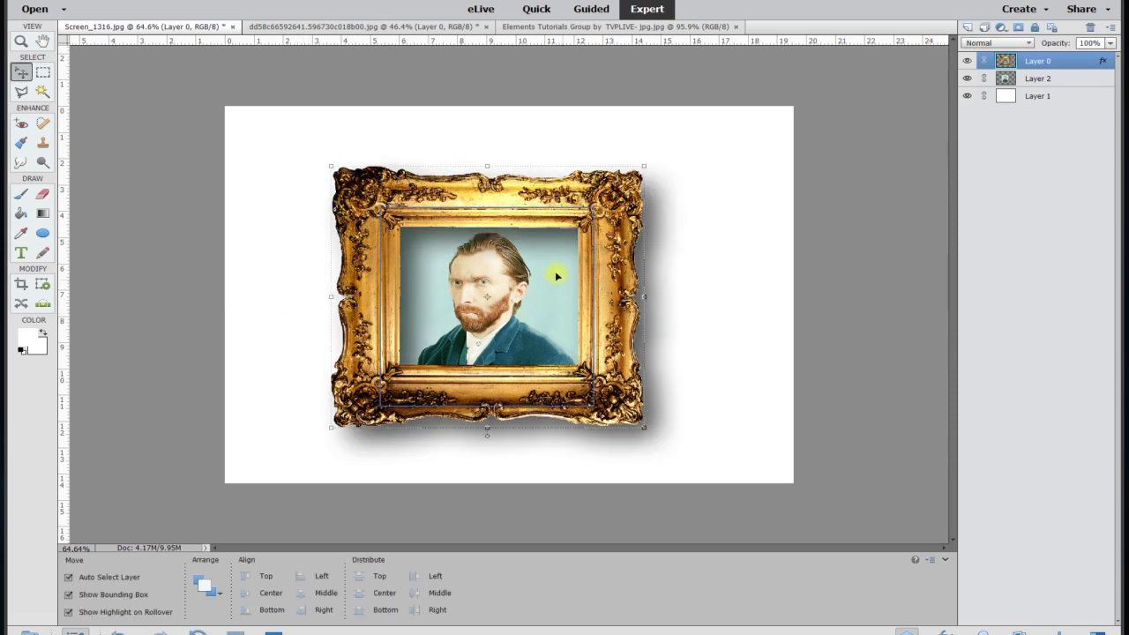
Turn off the drop shadow in the frame layer's style settings and apply the change.
right_click(1045, 61)
right_click(582, 189)
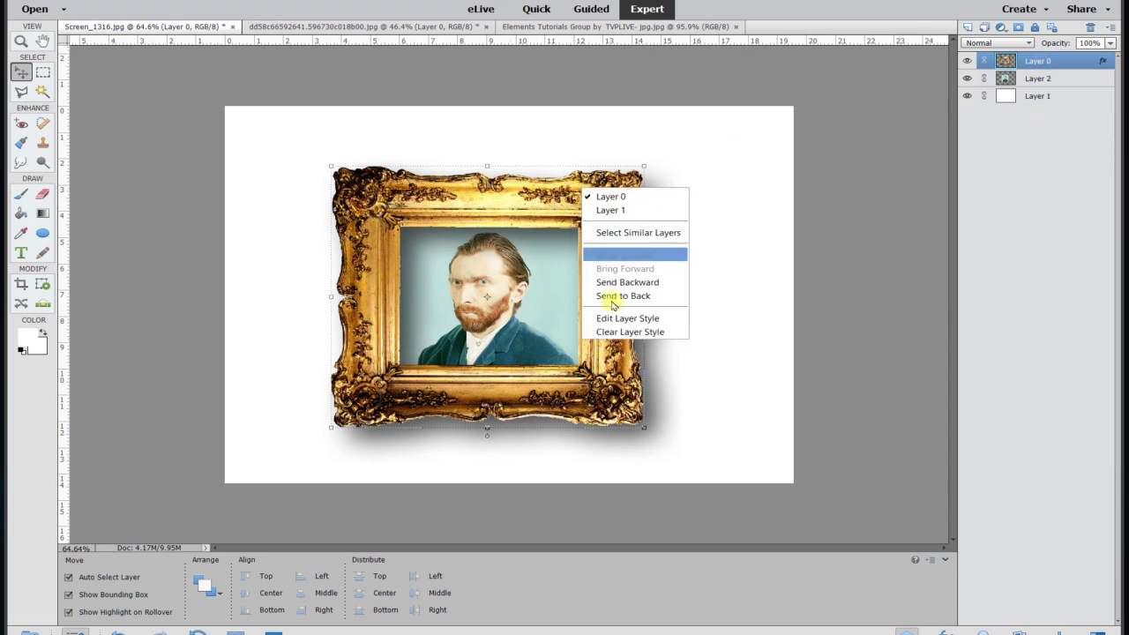
left_click(613, 319)
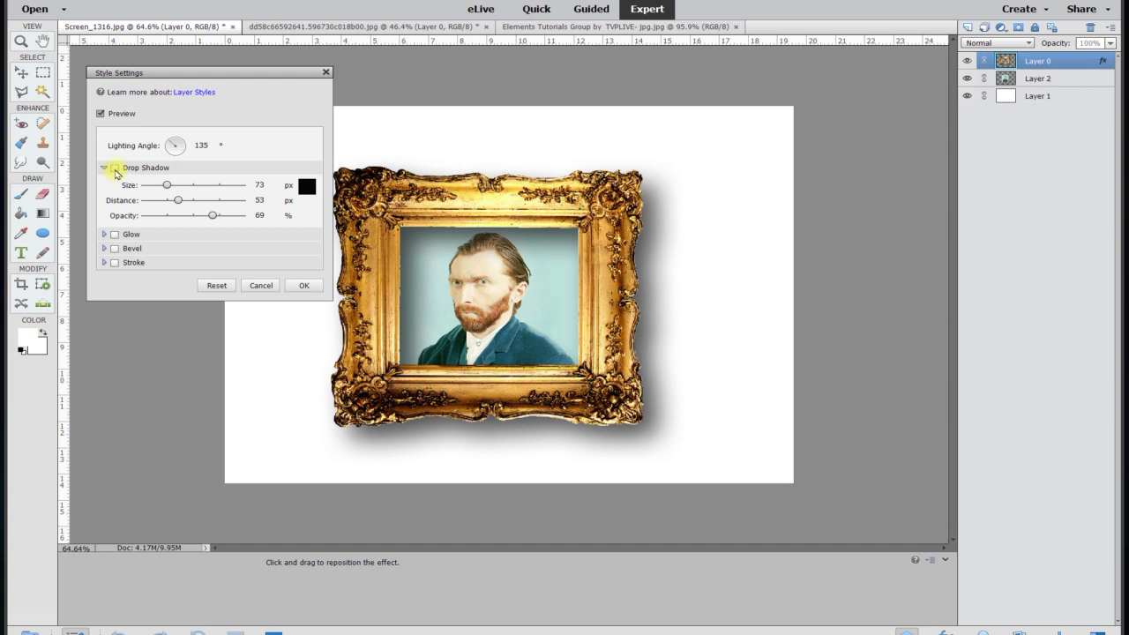
left_click(115, 168)
left_click(304, 285)
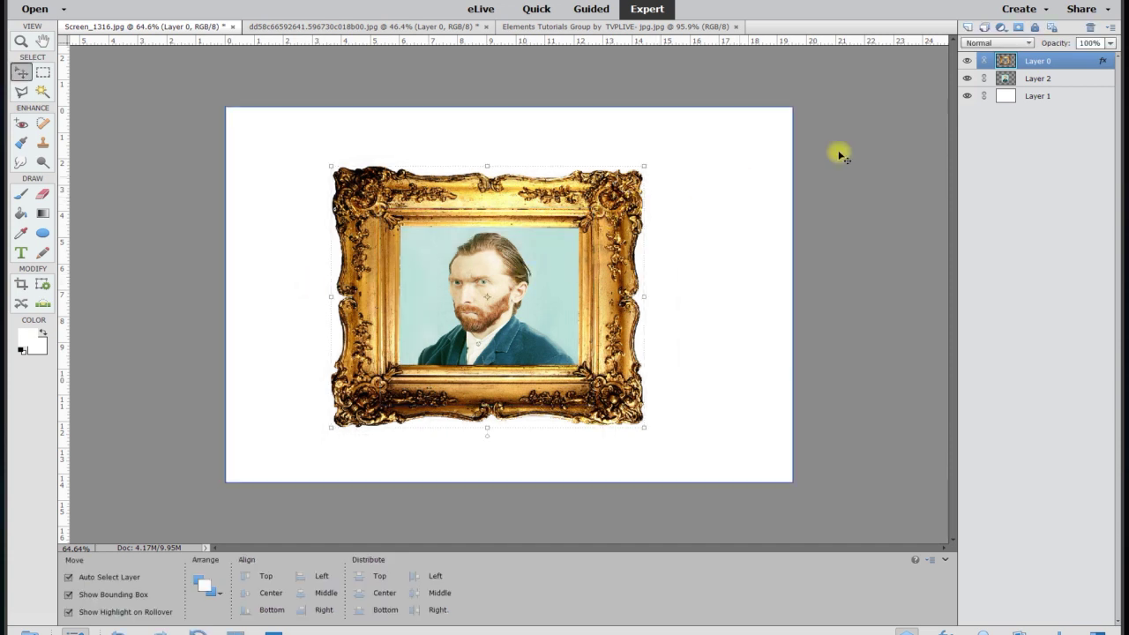
Merge the frame layer down into the portrait layer and shift the combined image slightly up and to the left.
right_click(1039, 67)
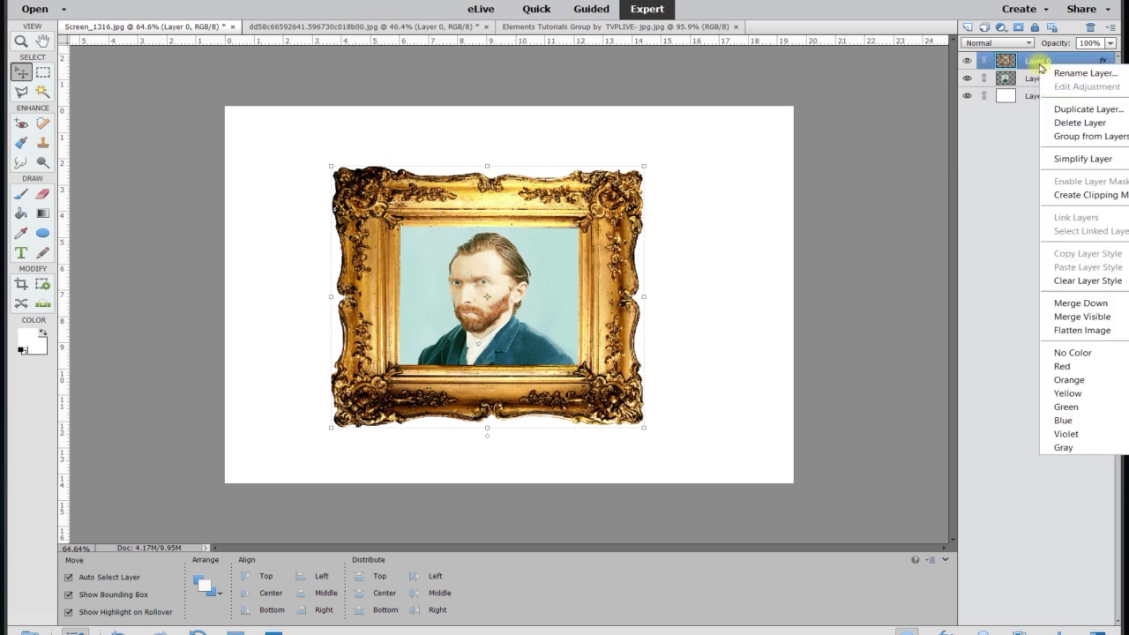
left_click(1074, 305)
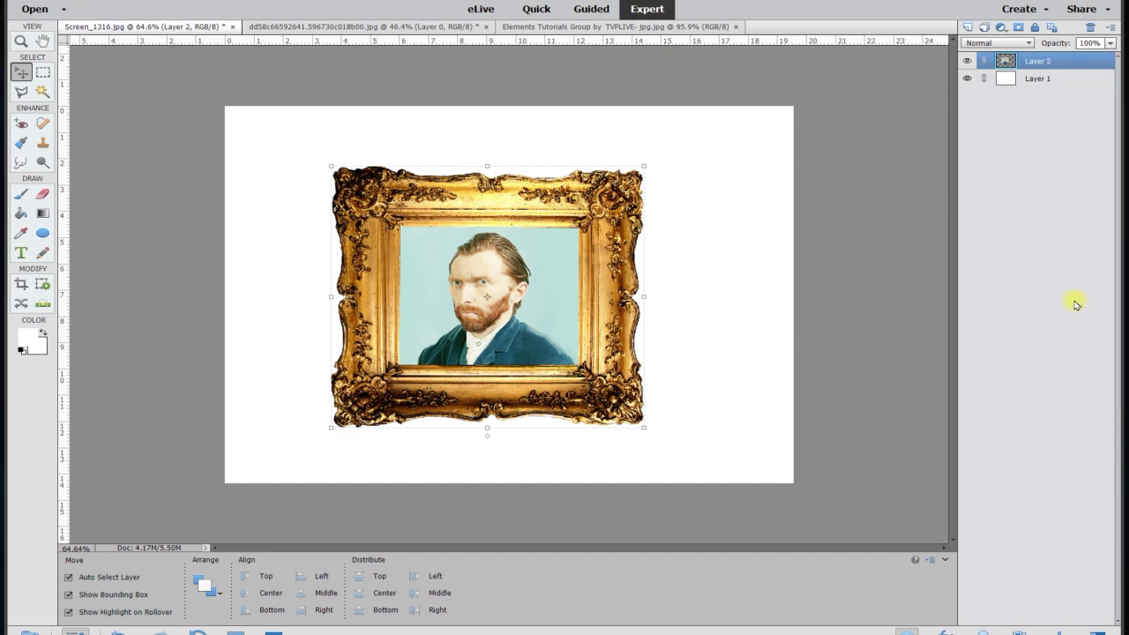
mouse_move(608, 224)
left_mouse_down()
mouse_move(681, 253)
mouse_move(607, 221)
left_mouse_up()
Add a drop shadow to the merged framed portrait with size 54 px, distance 19 px and opacity 68%.
right_click(452, 198)
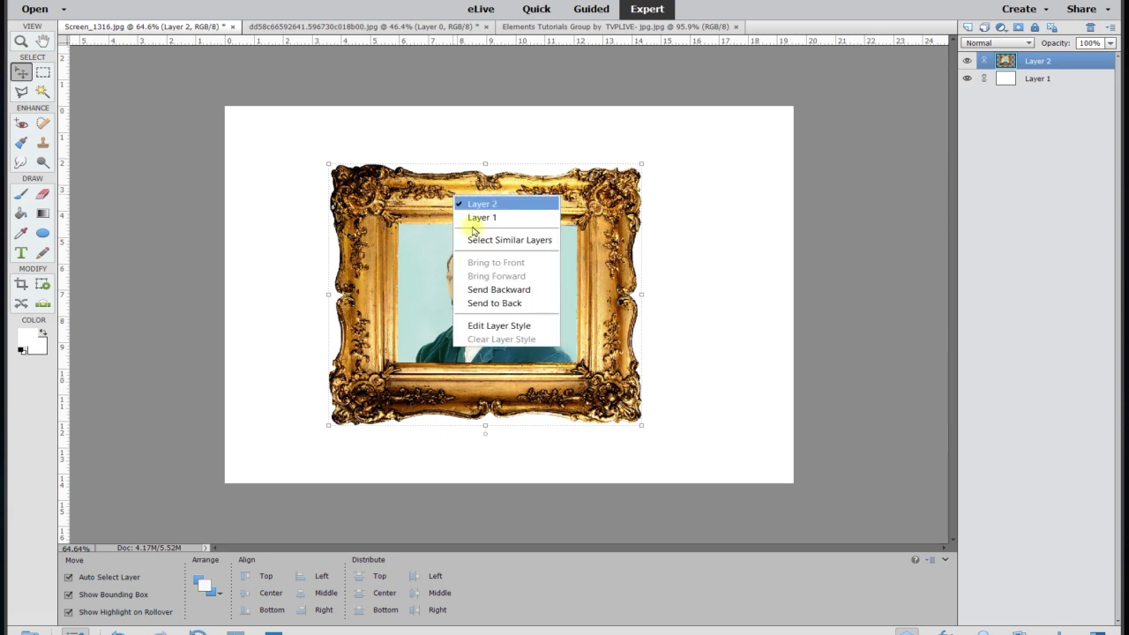
left_click(485, 323)
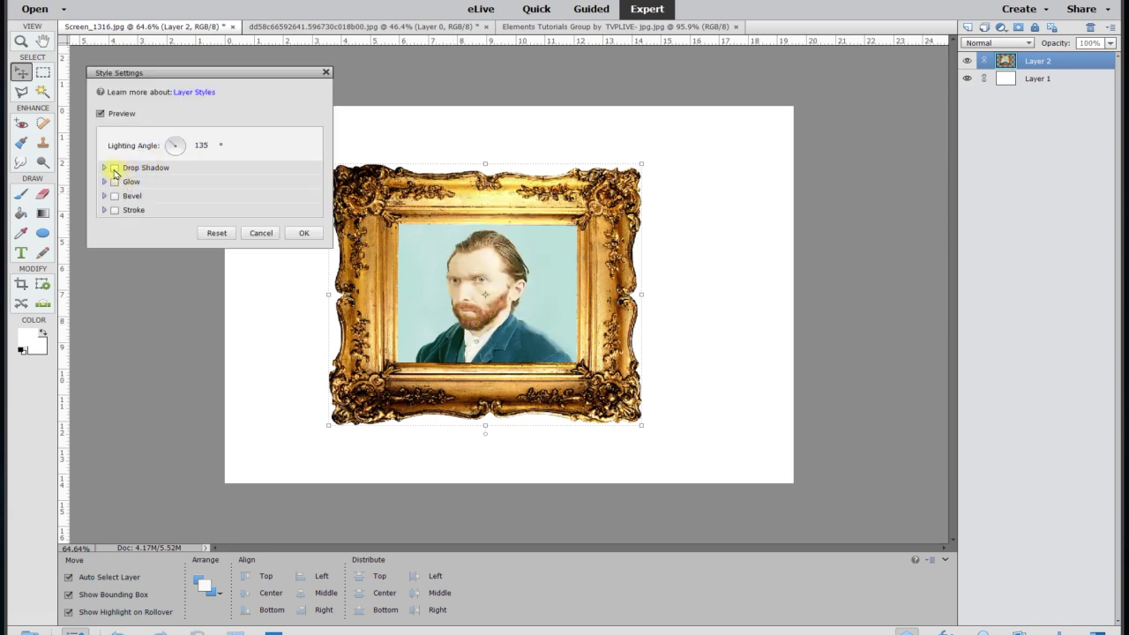
left_click(115, 168)
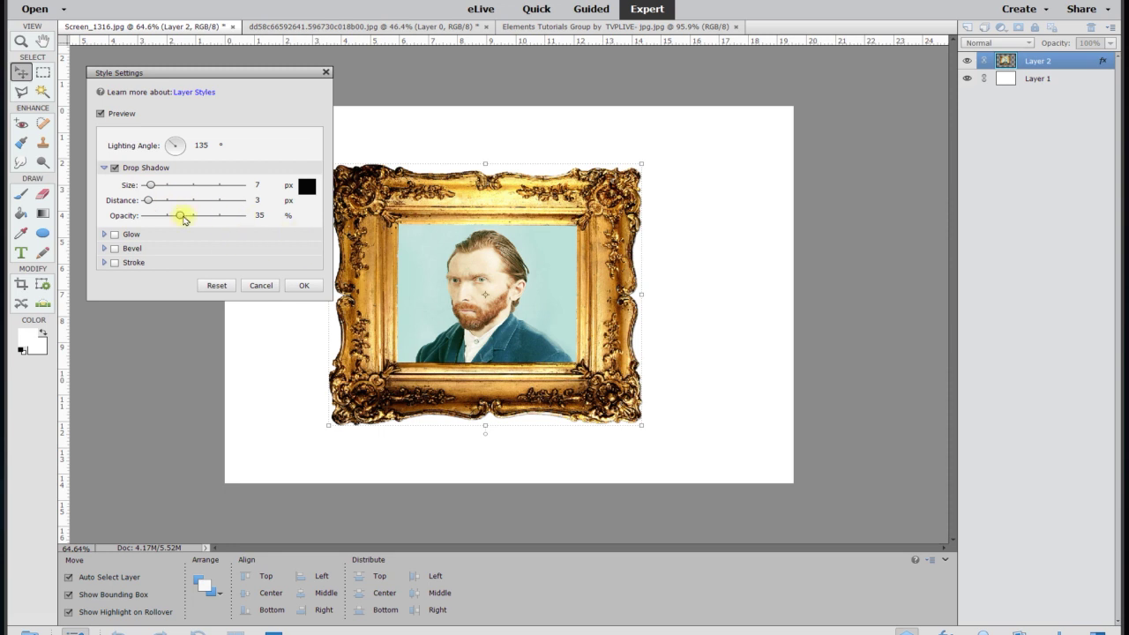
left_click_drag(181, 218, 273, 217)
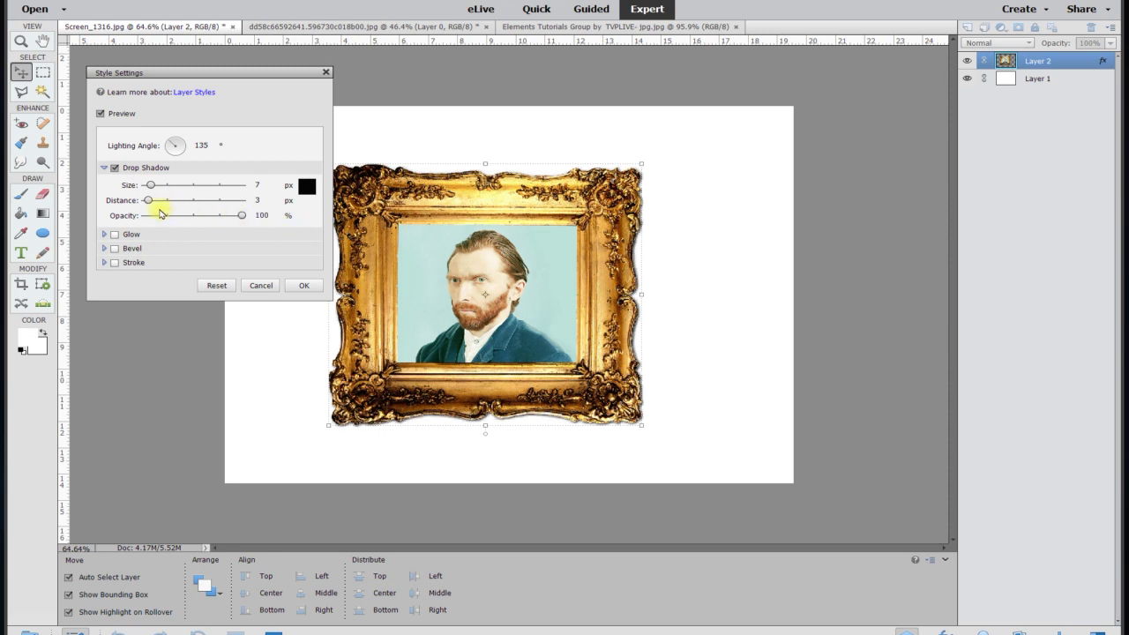
left_click_drag(150, 201, 163, 186)
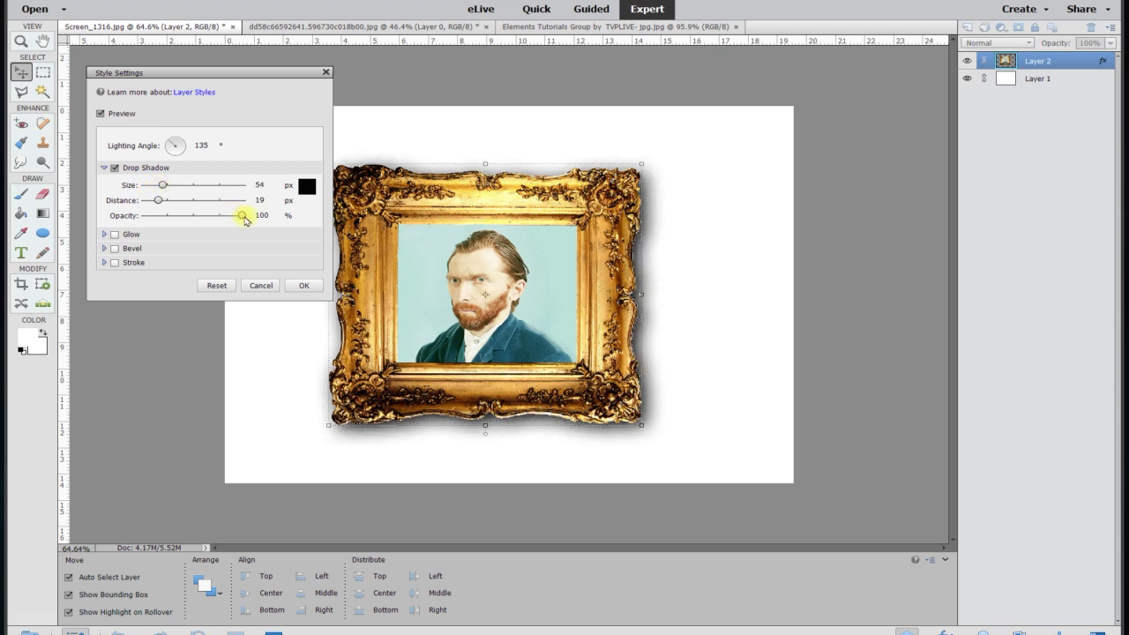
left_click_drag(242, 219, 209, 214)
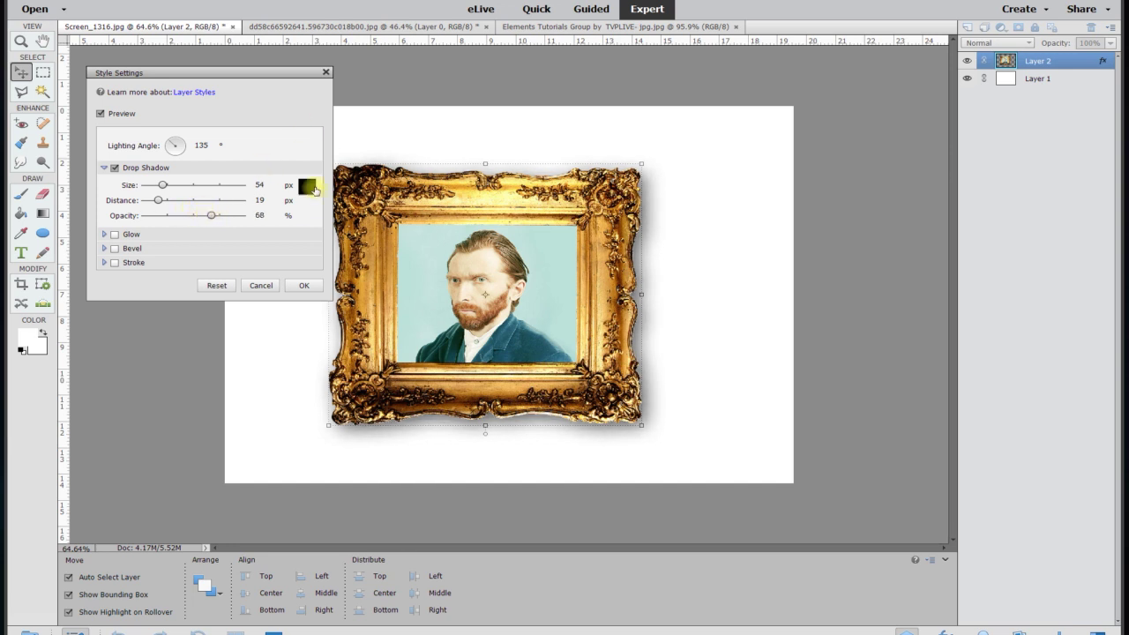
left_click(303, 285)
Move the framed portrait to the horizontal centre of the white background, slightly above the middle, and select the background layer.
left_click_drag(590, 261, 566, 255)
left_click_drag(576, 254, 578, 256)
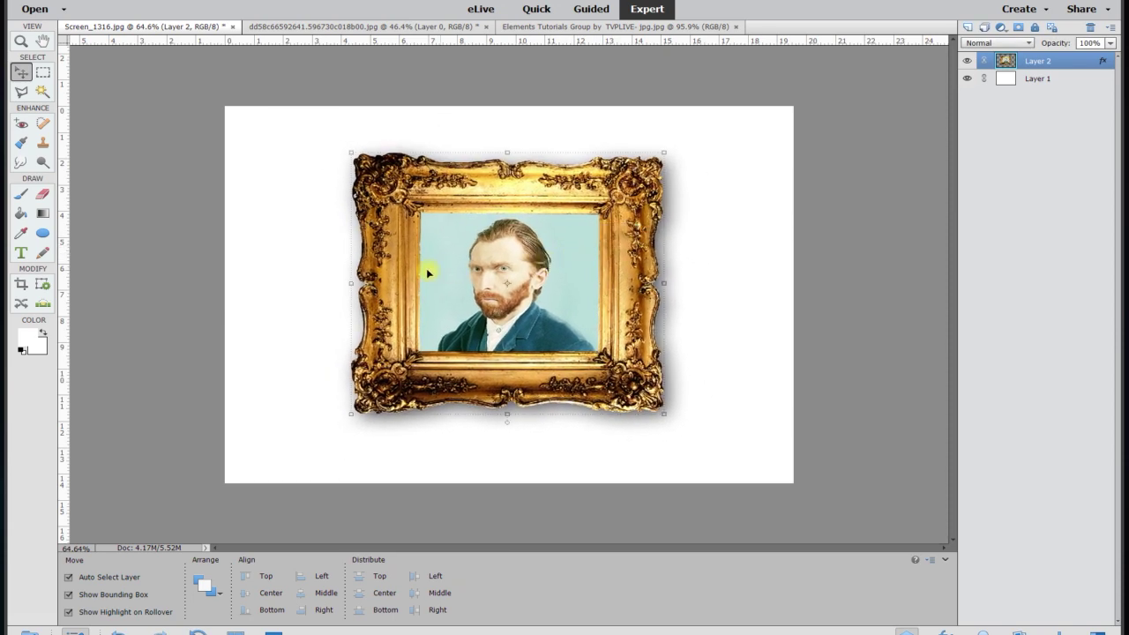
left_click(290, 262)
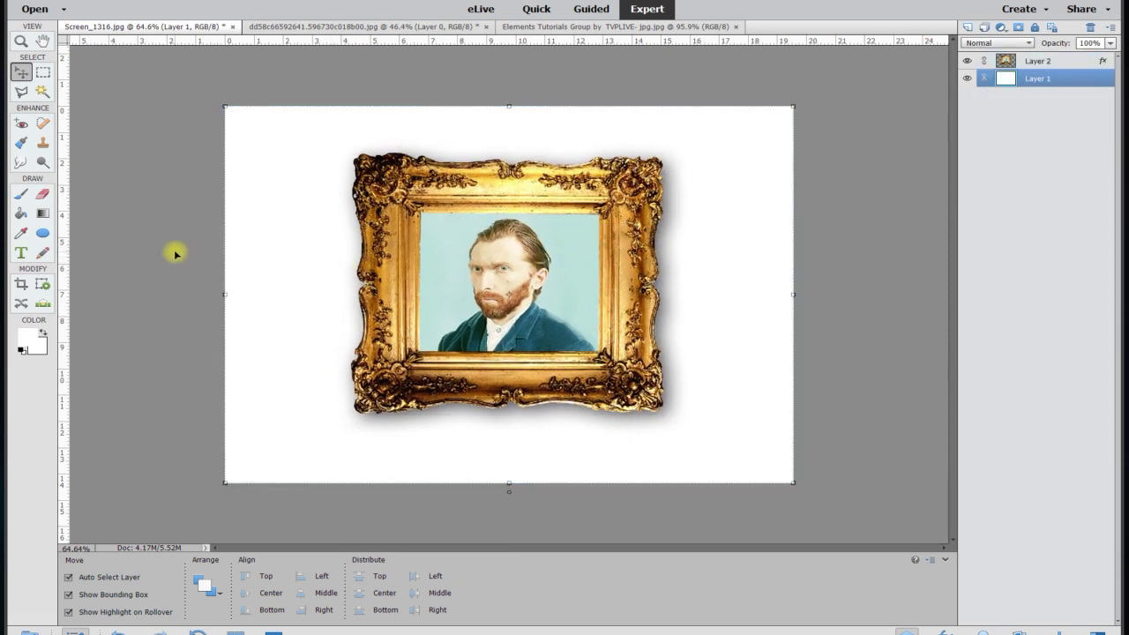